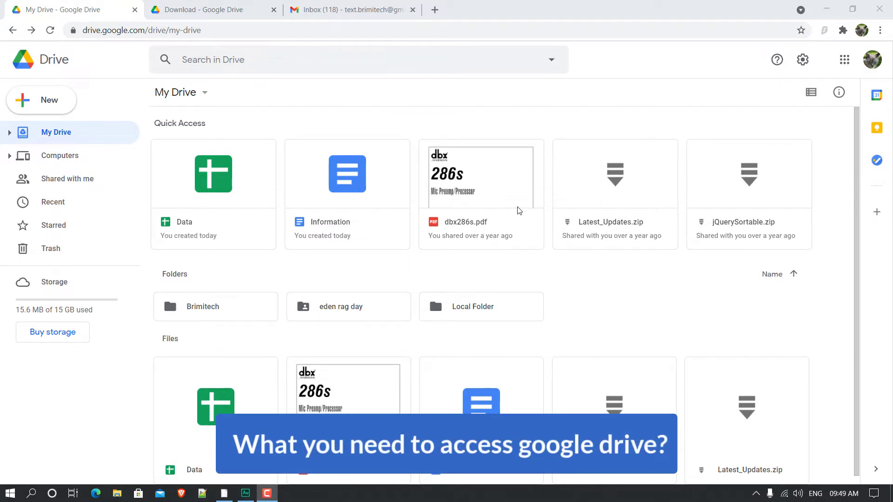
Step: In the Gmail inbox, open the Google apps launcher and scroll to show Drive
{"action": "left_click", "coordinate": [344, 6]}
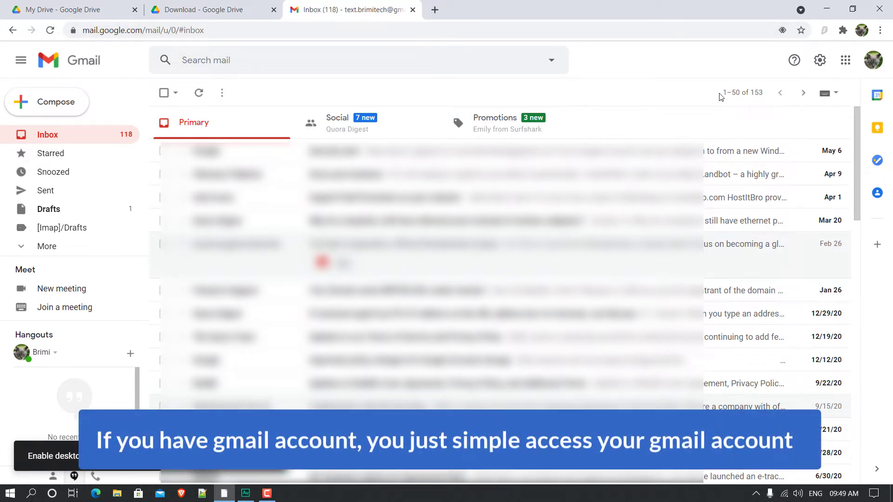
{"action": "left_click", "coordinate": [874, 62]}
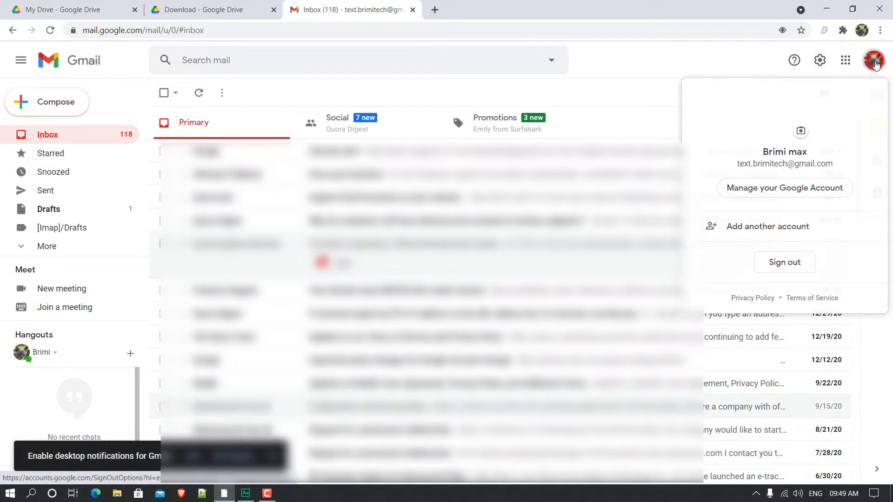
{"action": "left_click", "coordinate": [740, 56]}
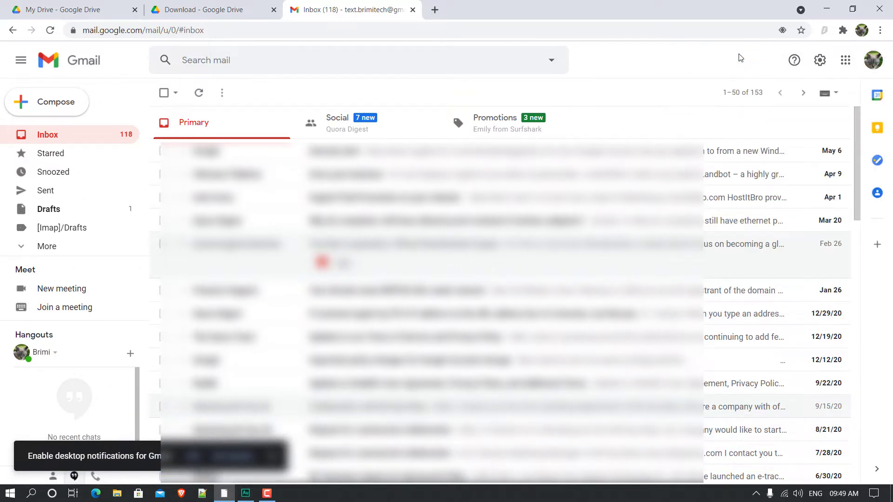
{"action": "left_click", "coordinate": [844, 62]}
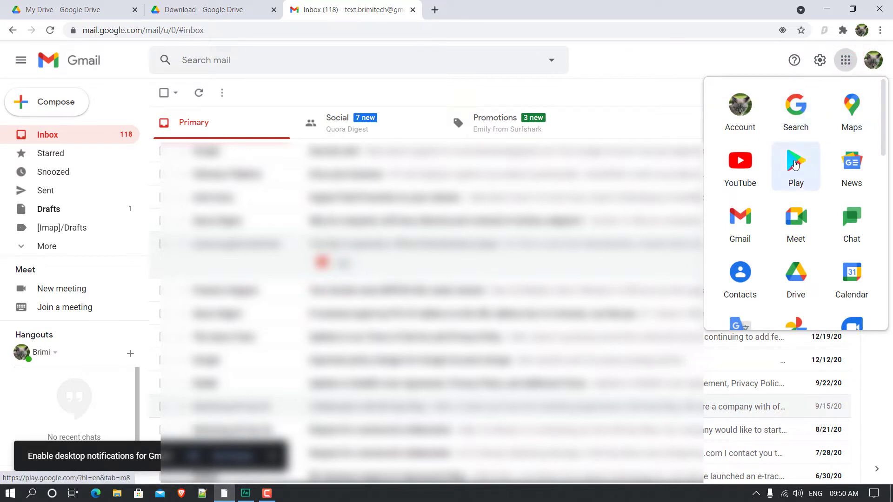
{"action": "scroll", "coordinate": [794, 169], "scroll_direction": "down", "scroll_amount": 1}
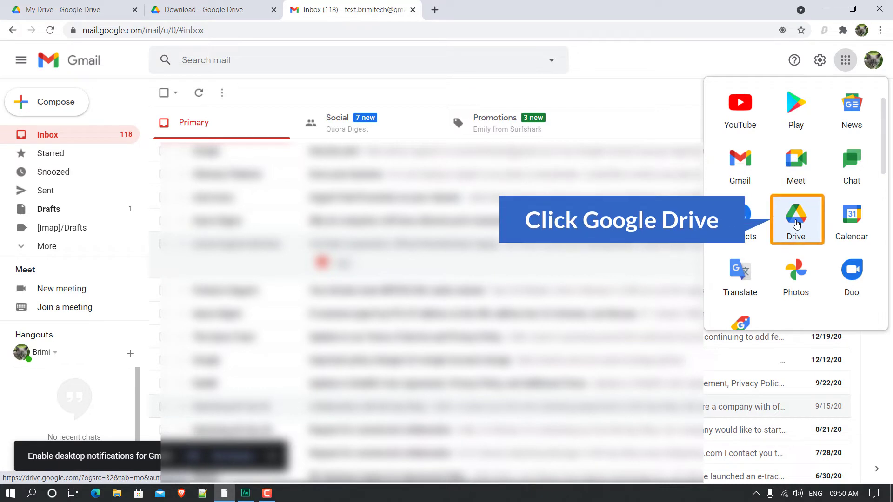
Step: Launch Drive from the apps launcher so My Drive opens in a new tab
{"action": "left_click", "coordinate": [796, 224]}
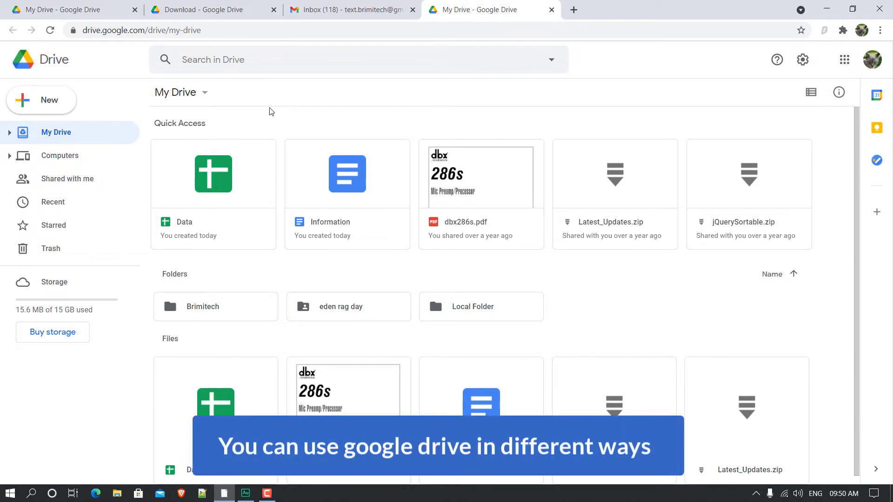
{"action": "left_click", "coordinate": [390, 15]}
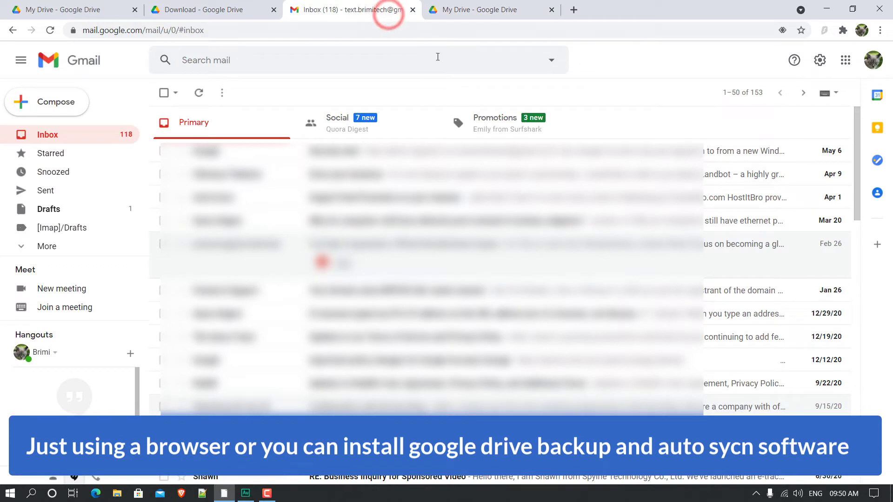
{"action": "left_click", "coordinate": [495, 10]}
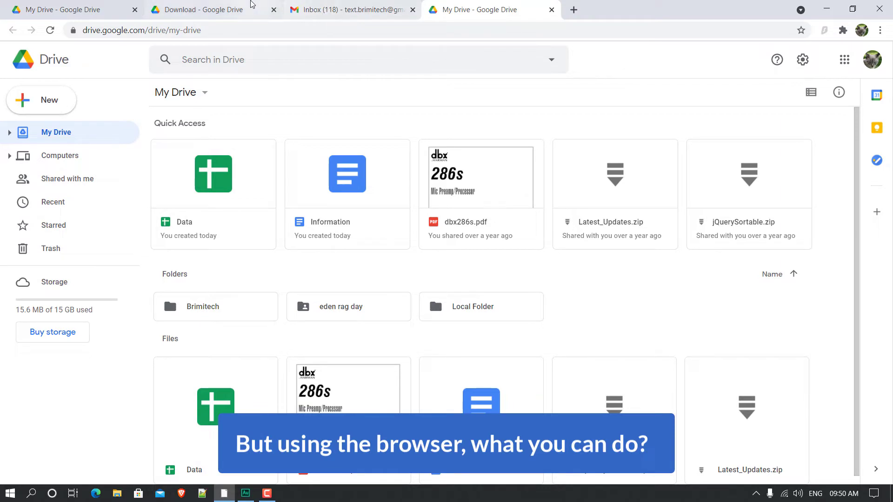
Step: Upload woman-570883_1920.jpg from Downloads to My Drive and reload to show it
{"action": "left_click", "coordinate": [77, 9]}
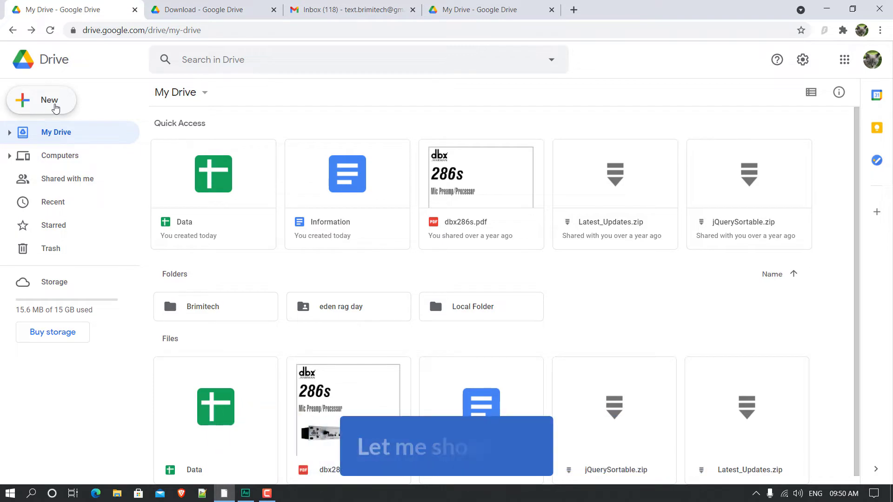
{"action": "left_click", "coordinate": [56, 104]}
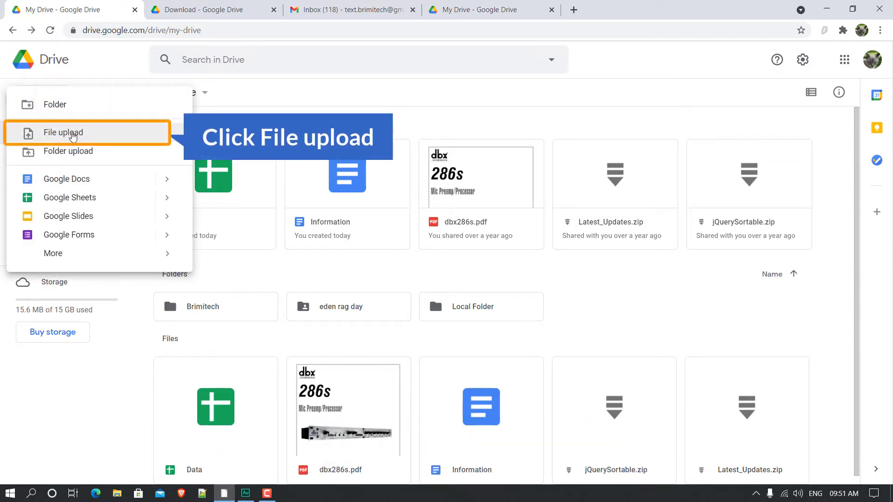
{"action": "left_click", "coordinate": [72, 134]}
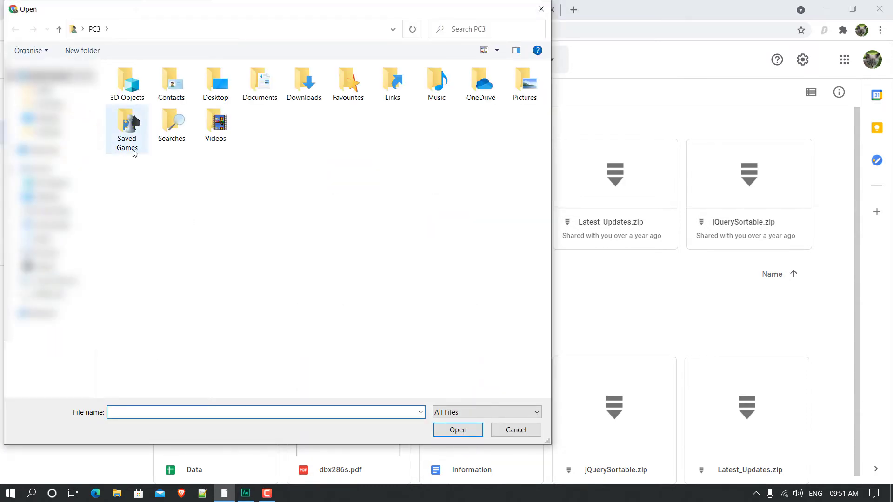
{"action": "left_click_drag", "start_coordinate": [264, 17], "coordinate": [304, 36]}
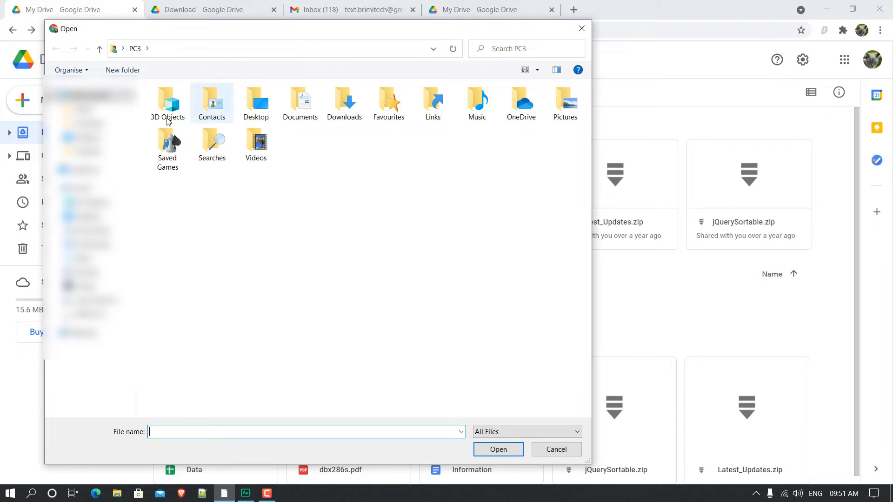
{"action": "left_click", "coordinate": [86, 242]}
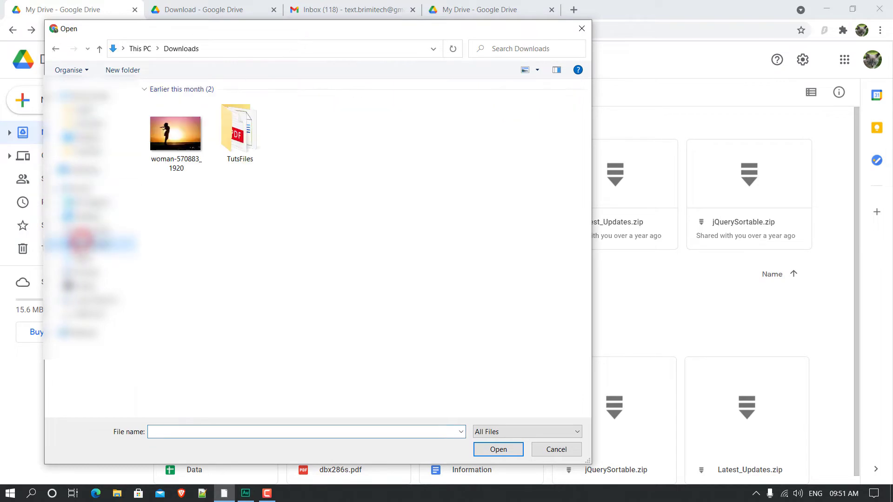
{"action": "double_click", "coordinate": [176, 138]}
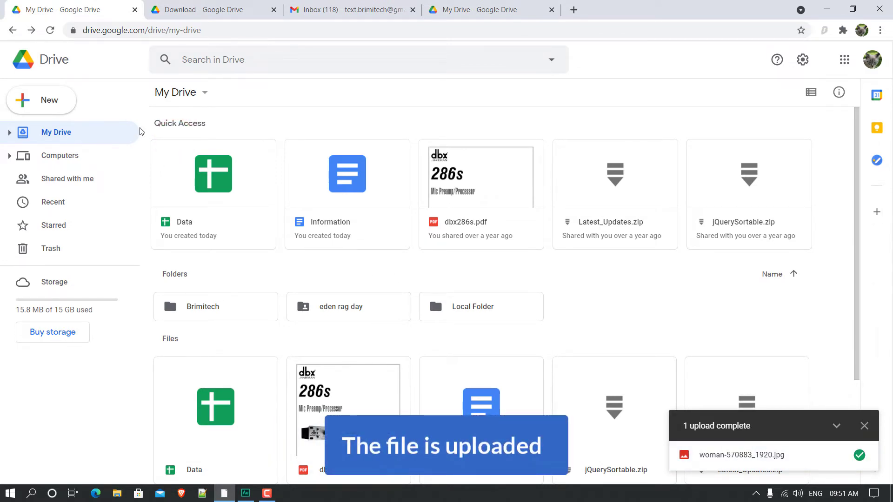
{"action": "left_click", "coordinate": [51, 30]}
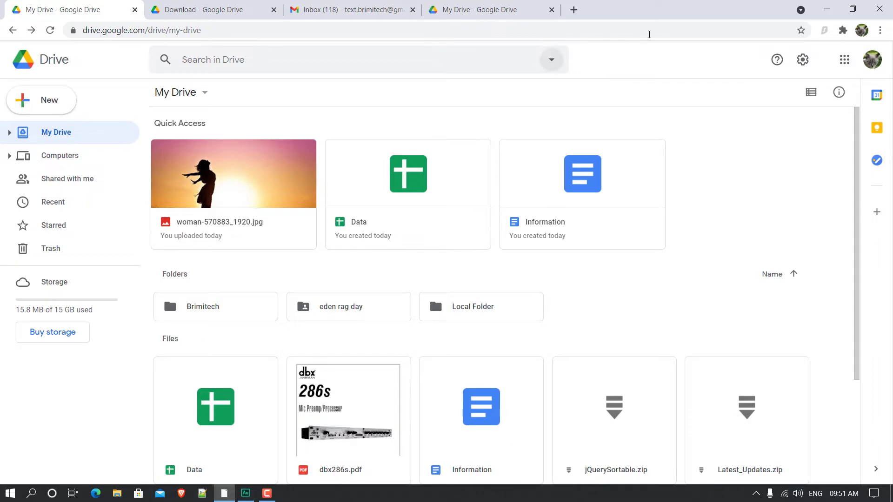
Step: Move the GD Test desktop folder to the centre, open it to confirm it's empty, return to Chrome
{"action": "left_click", "coordinate": [832, 8]}
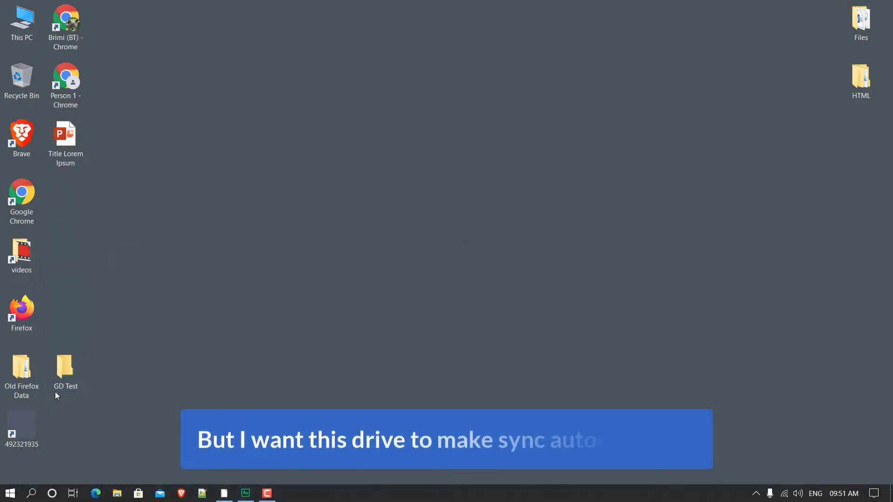
{"action": "left_click_drag", "start_coordinate": [68, 371], "coordinate": [231, 255]}
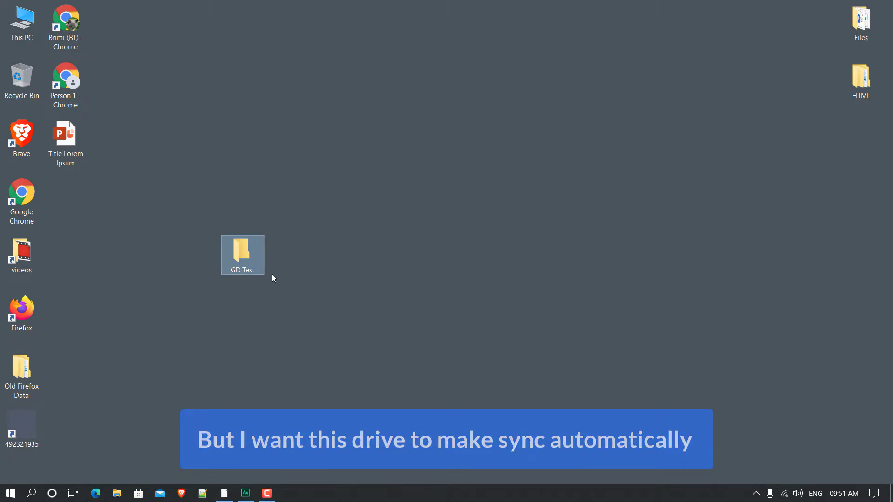
{"action": "left_click", "coordinate": [236, 260]}
{"action": "double_click", "coordinate": [236, 260]}
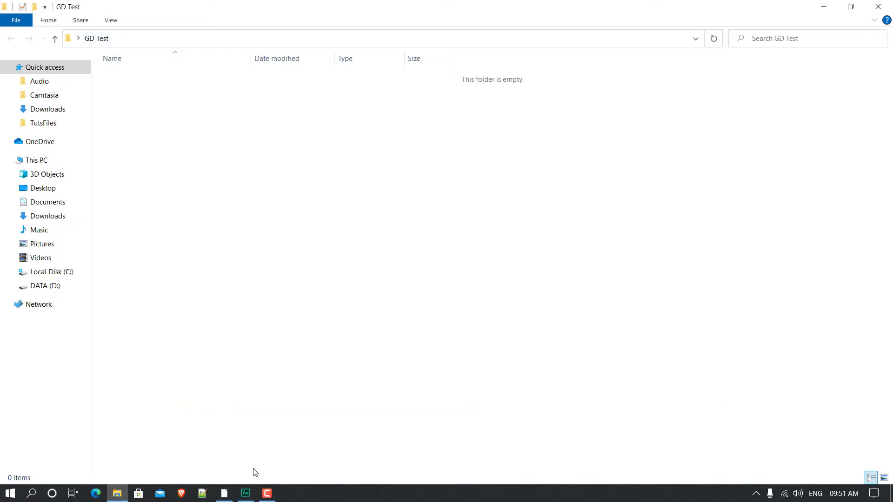
{"action": "left_click", "coordinate": [226, 494]}
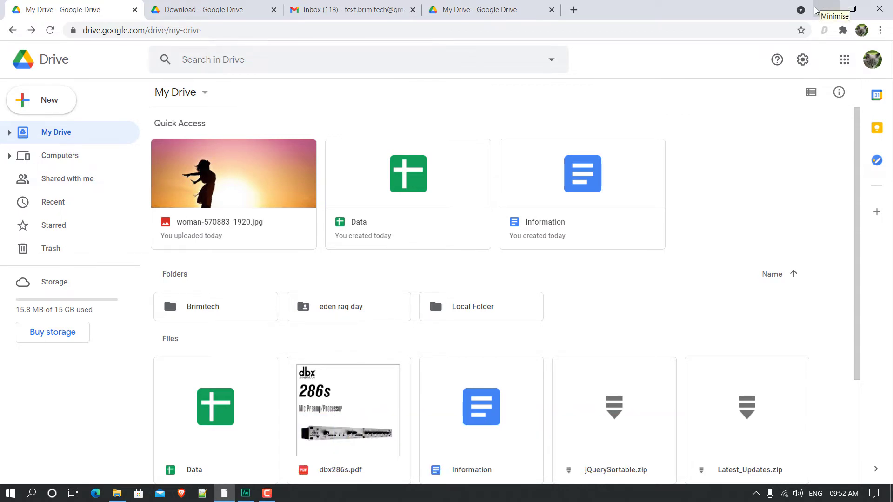
Step: Choose Get Backup and Sync for Windows from the Drive settings gear menu
{"action": "left_click", "coordinate": [802, 63]}
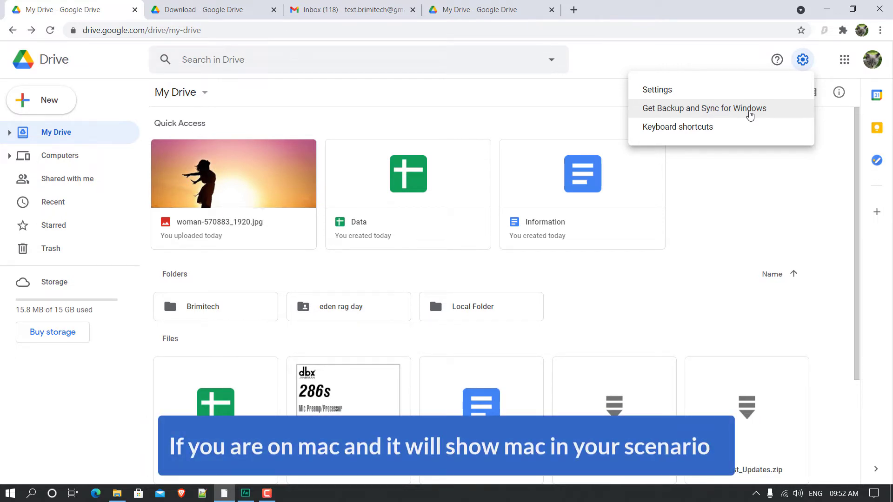
{"action": "left_click", "coordinate": [681, 112]}
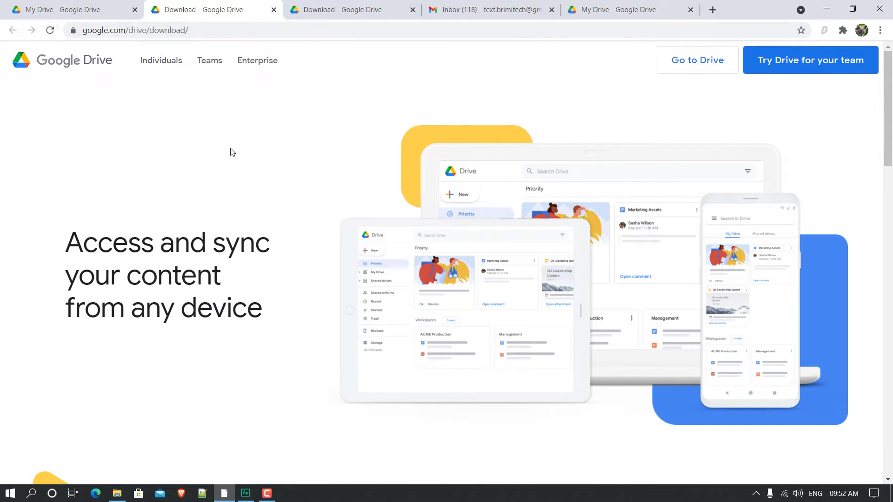
Step: Agree to the terms and download the Backup and Sync installer, retrying the download
{"action": "scroll", "coordinate": [232, 153], "scroll_direction": "down", "scroll_amount": 8}
{"action": "scroll", "coordinate": [237, 165], "scroll_direction": "down", "scroll_amount": 10}
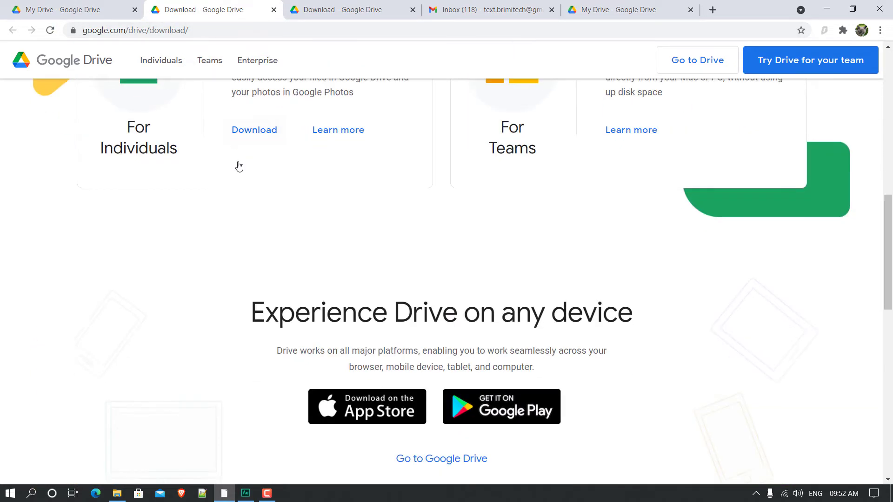
{"action": "scroll", "coordinate": [239, 166], "scroll_direction": "up", "scroll_amount": 10}
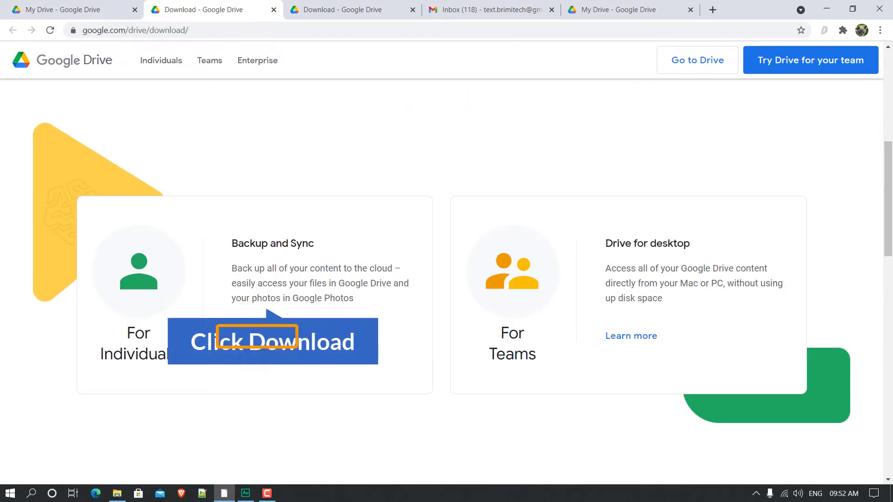
{"action": "left_click", "coordinate": [250, 342]}
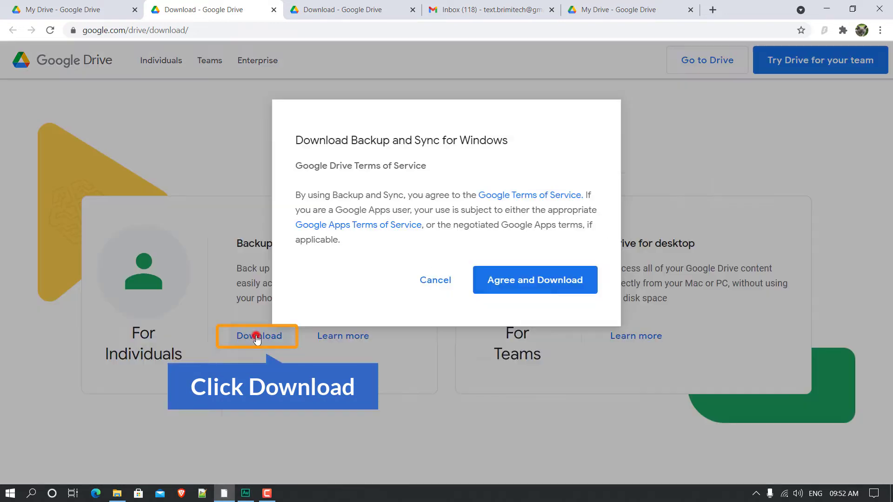
{"action": "left_click", "coordinate": [551, 282]}
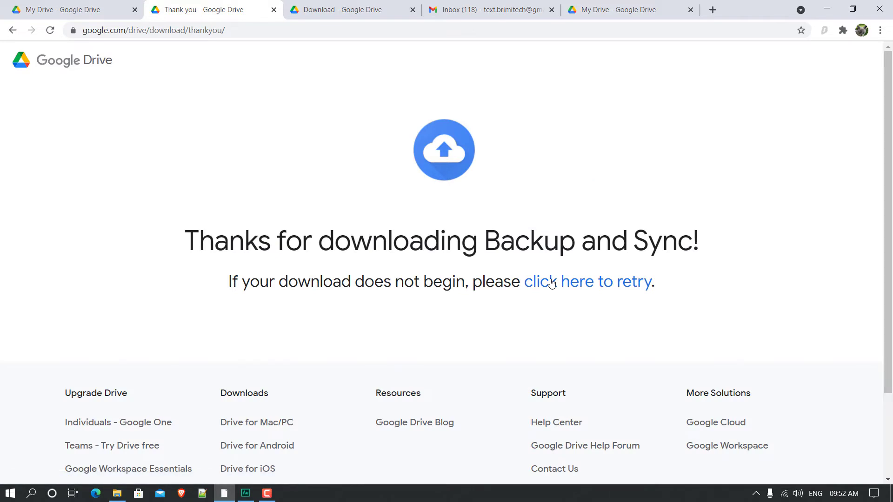
{"action": "left_click", "coordinate": [582, 285]}
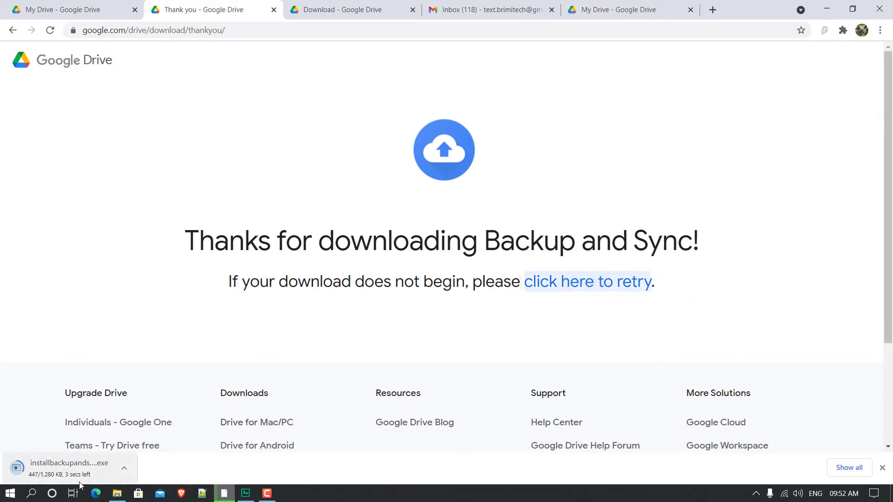
Step: From Chrome's download bar, reveal installbackupandsync in the Downloads folder
{"action": "left_click", "coordinate": [123, 468]}
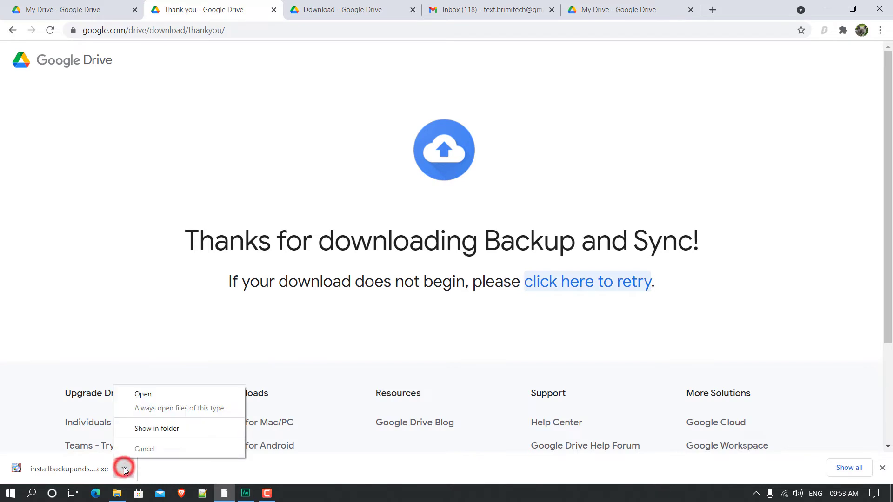
{"action": "left_click", "coordinate": [175, 427]}
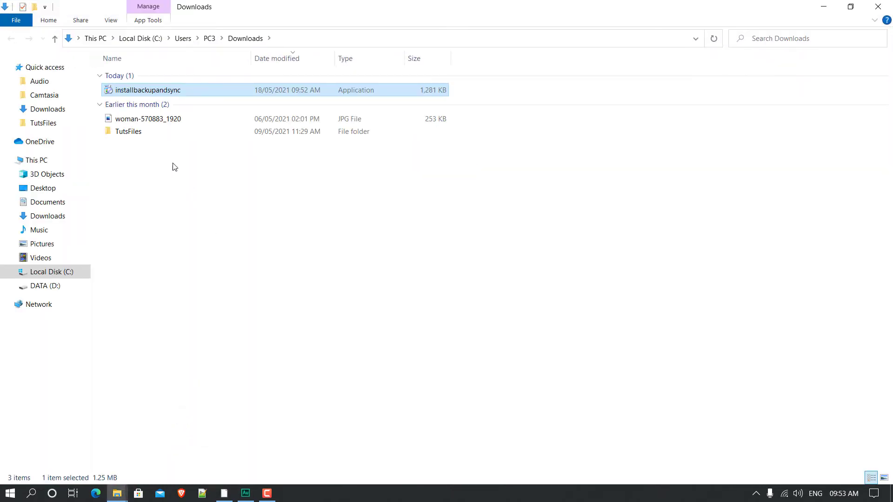
Step: Run installbackupandsync as administrator, close the completion message, and minimise Explorer
{"action": "left_click", "coordinate": [167, 158]}
{"action": "left_click", "coordinate": [166, 93]}
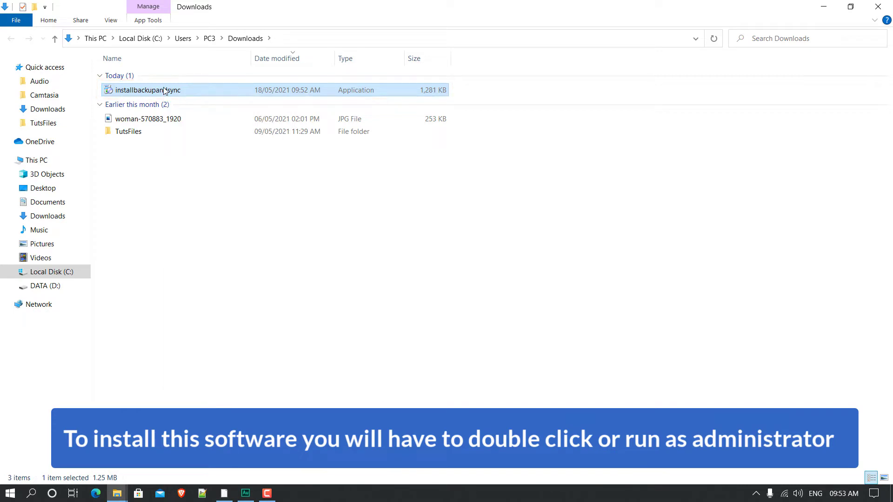
{"action": "right_click", "coordinate": [163, 88]}
{"action": "left_click", "coordinate": [196, 110]}
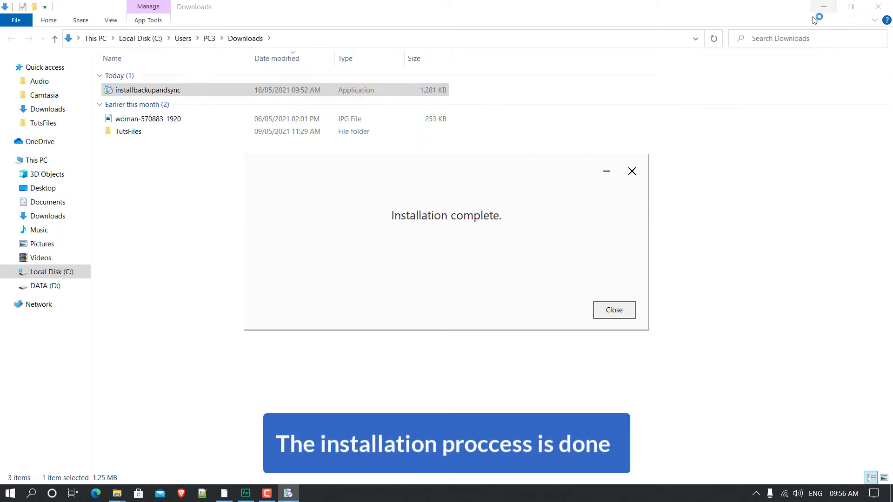
{"action": "left_click", "coordinate": [617, 310]}
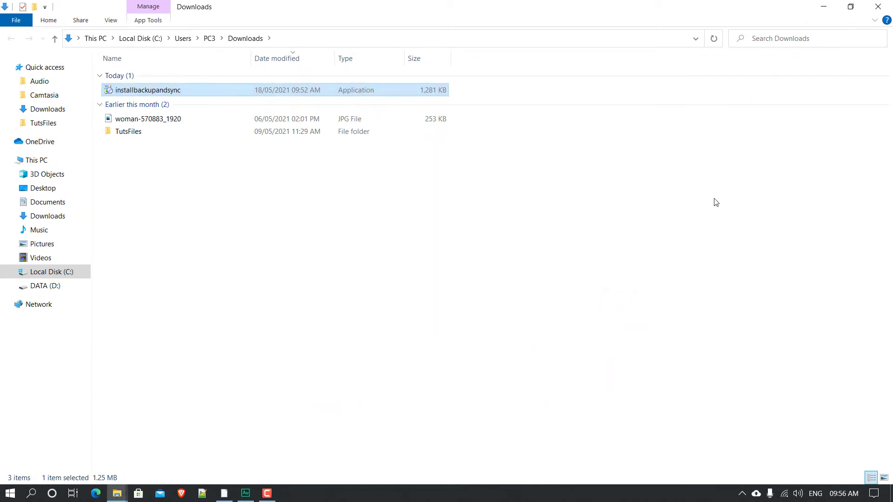
{"action": "left_click", "coordinate": [821, 8]}
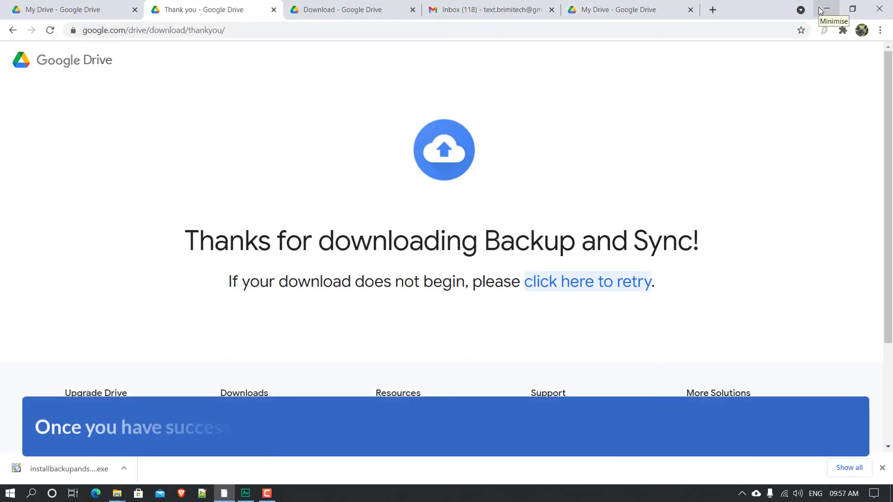
Step: Close Chrome's download bar and reveal the Backup and Sync cloud icon in the tray
{"action": "left_click", "coordinate": [884, 469]}
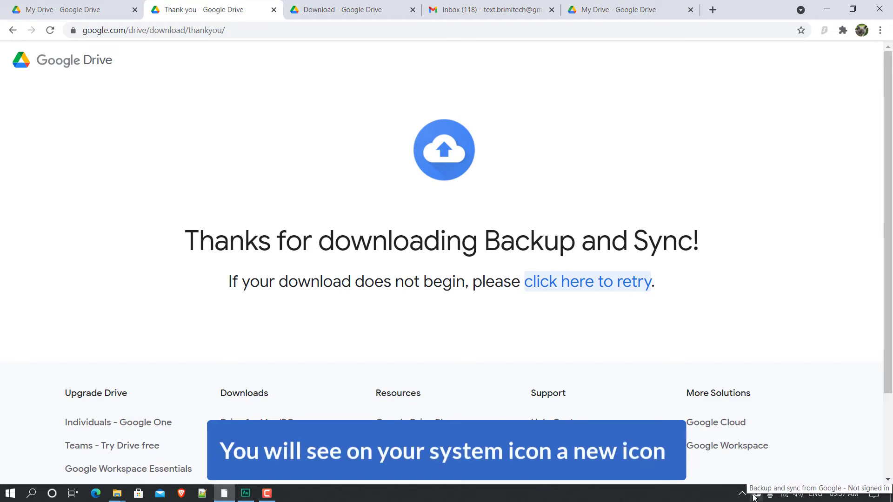
{"action": "left_click_drag", "start_coordinate": [751, 498], "coordinate": [772, 481]}
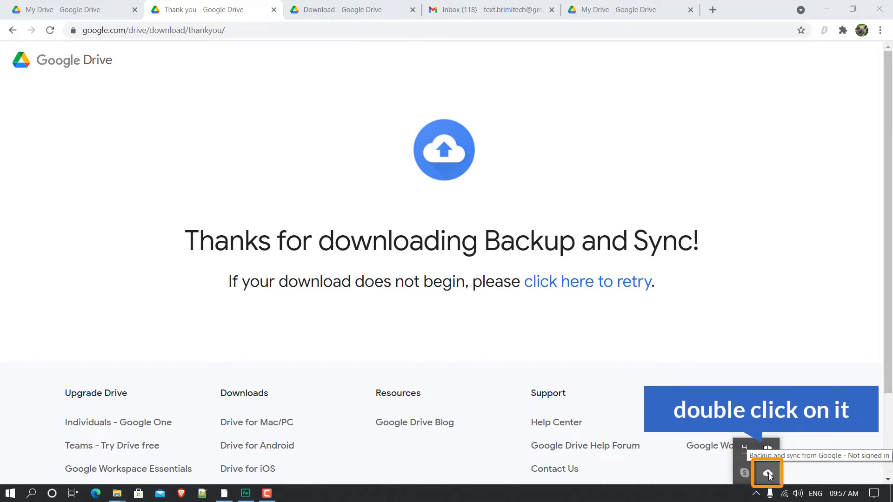
Step: Open the Backup and Sync welcome window from the tray and choose GET STARTED
{"action": "double_click", "coordinate": [767, 473]}
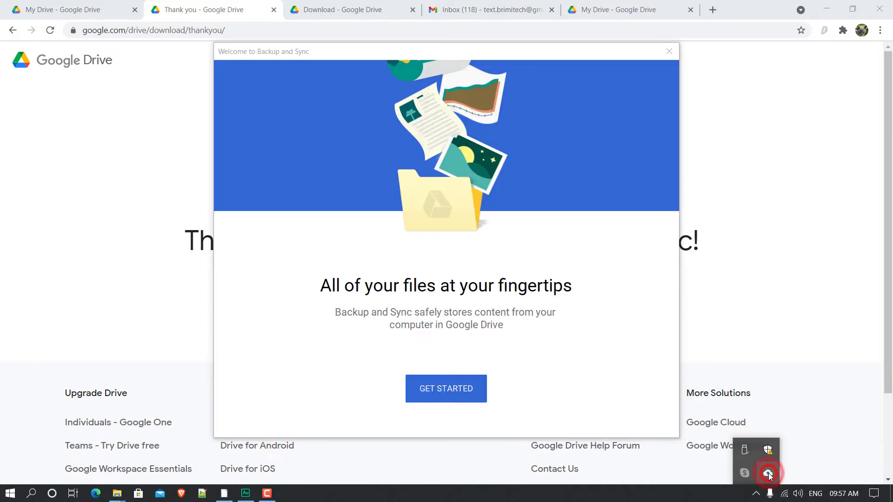
{"action": "left_click_drag", "start_coordinate": [412, 53], "coordinate": [407, 57]}
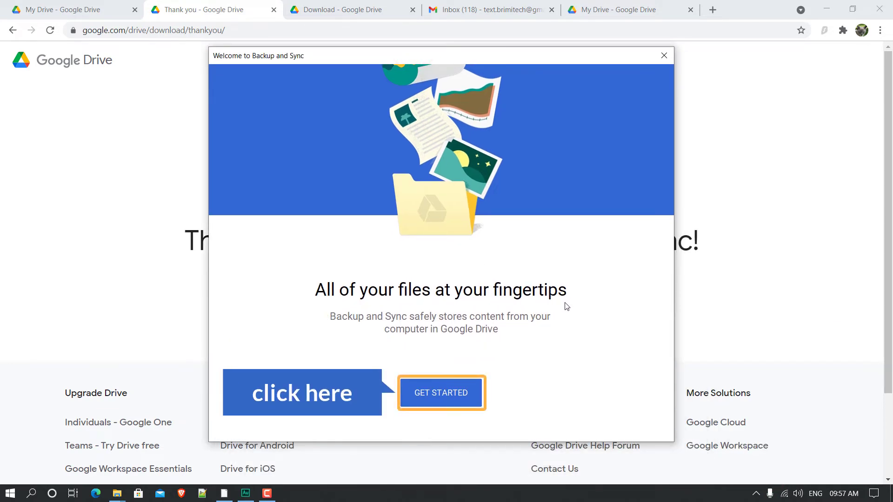
{"action": "left_click", "coordinate": [442, 394]}
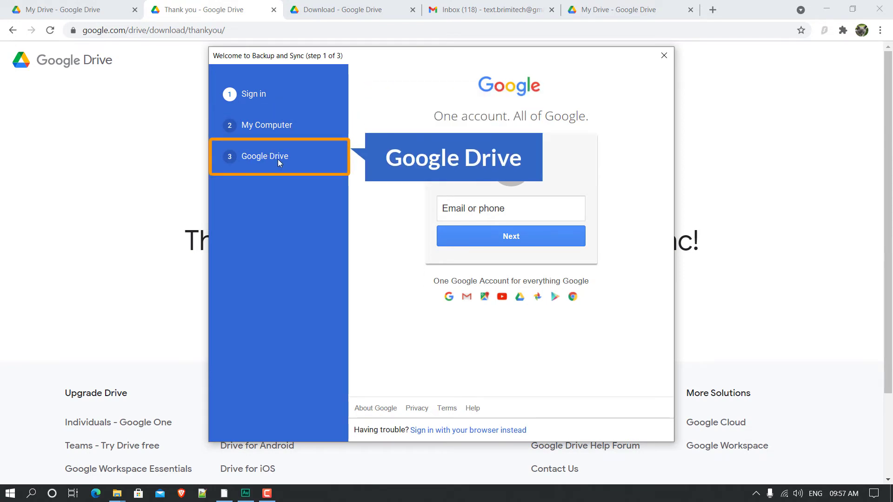
Step: Enter the Google account's e-mail address and password to sign in to Backup and Sync
{"action": "left_click", "coordinate": [480, 210]}
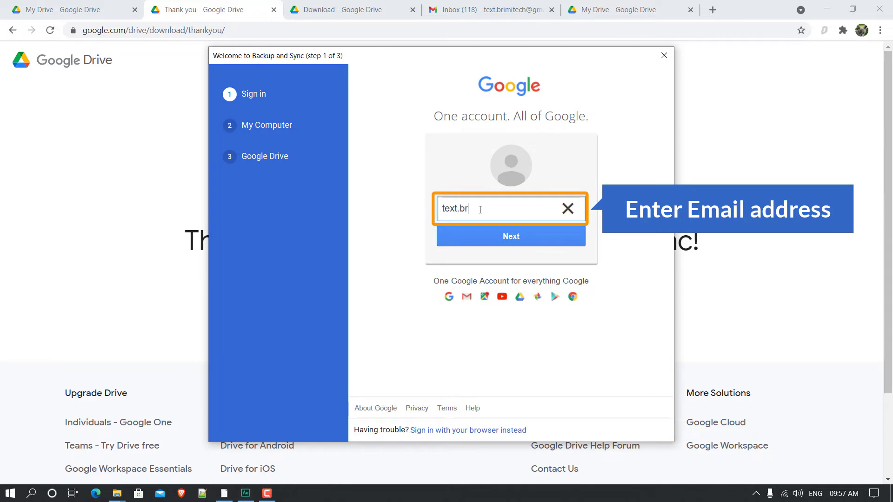
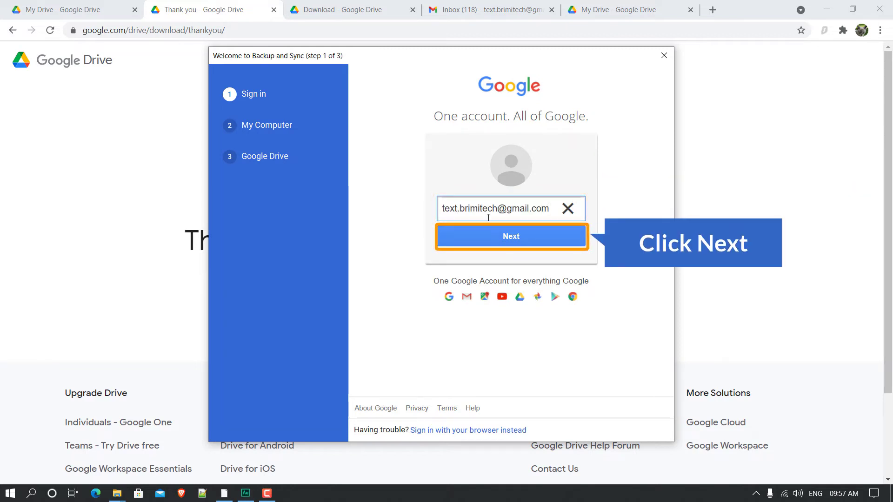
{"action": "left_click", "coordinate": [502, 239]}
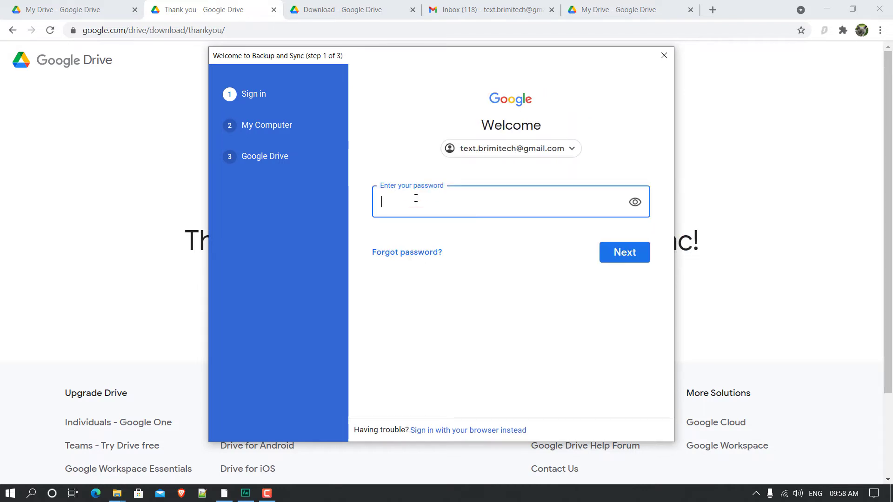
{"action": "type", "text": "*******"}
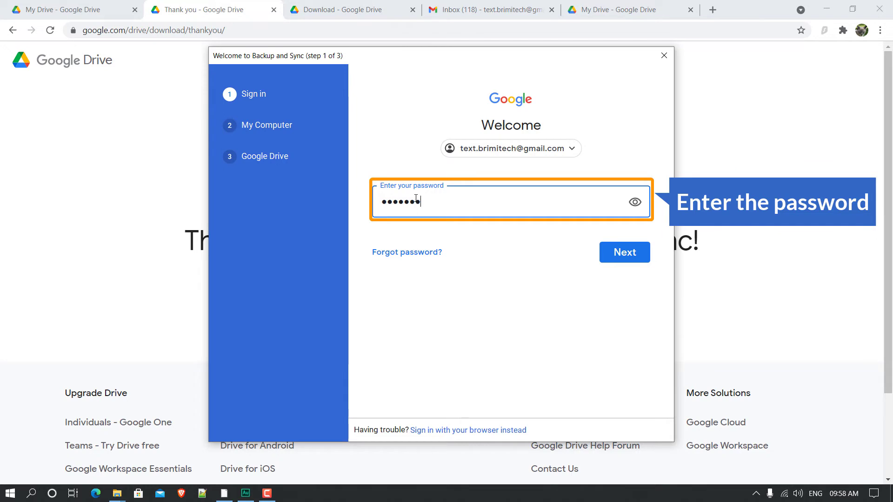
{"action": "type", "text": "******"}
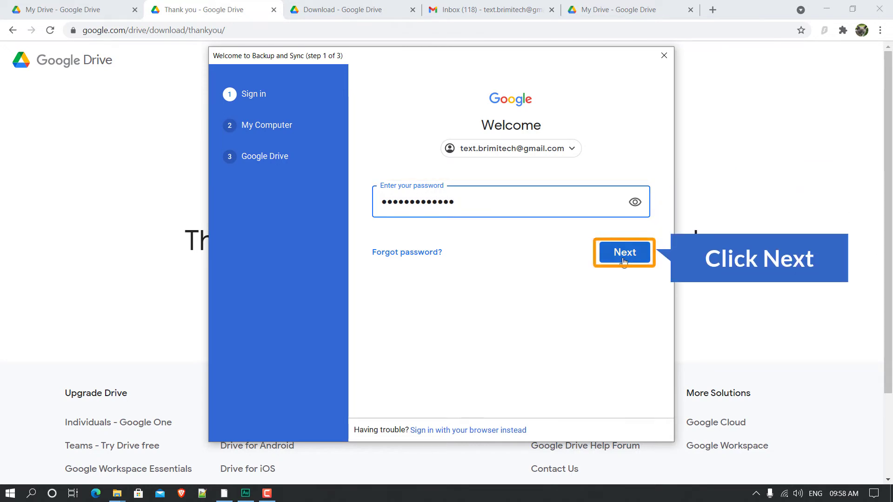
{"action": "left_click", "coordinate": [623, 256]}
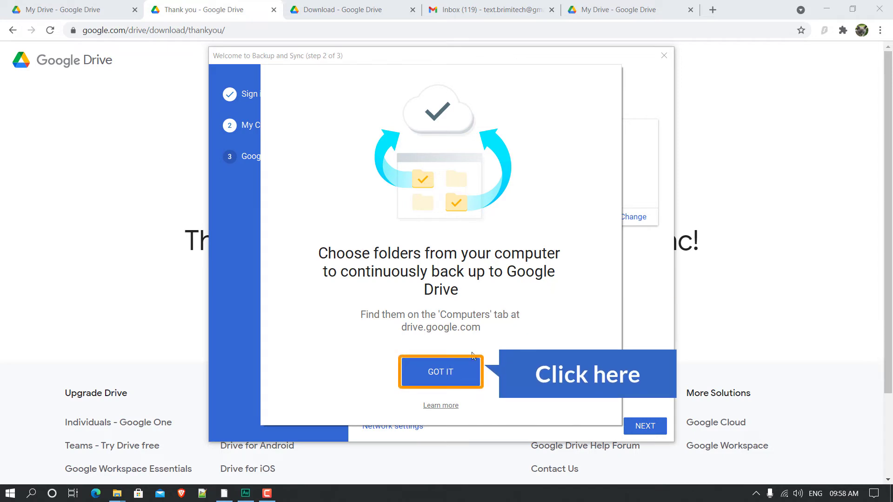
Step: Dismiss the explanation, exclude Desktop, Documents and Pictures from backup, and open the folder chooser
{"action": "left_click", "coordinate": [447, 372]}
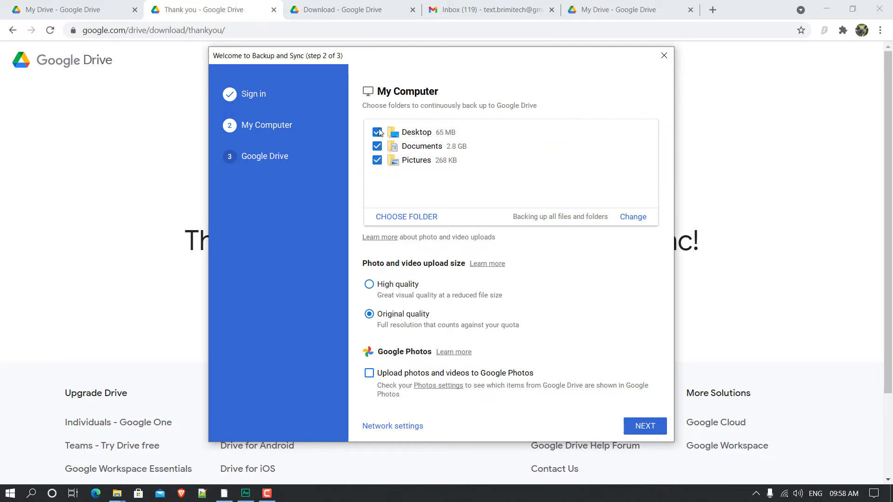
{"action": "left_click", "coordinate": [377, 133]}
{"action": "left_click", "coordinate": [377, 146]}
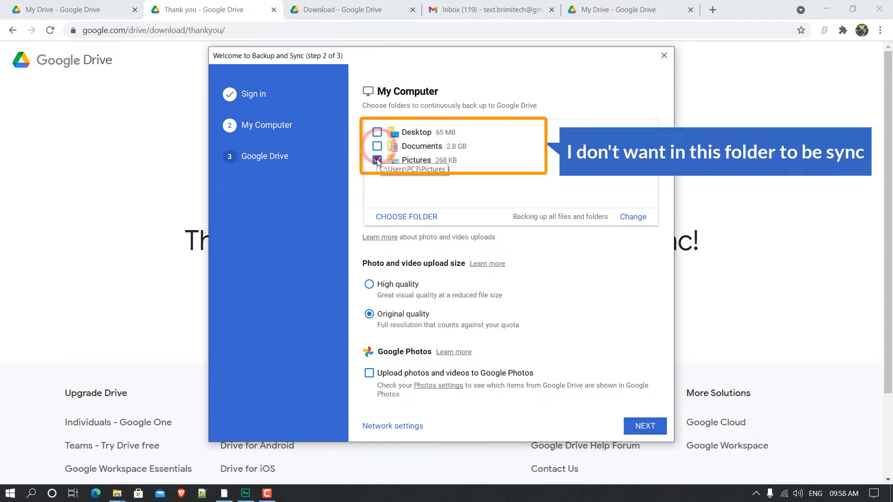
{"action": "left_click", "coordinate": [377, 160]}
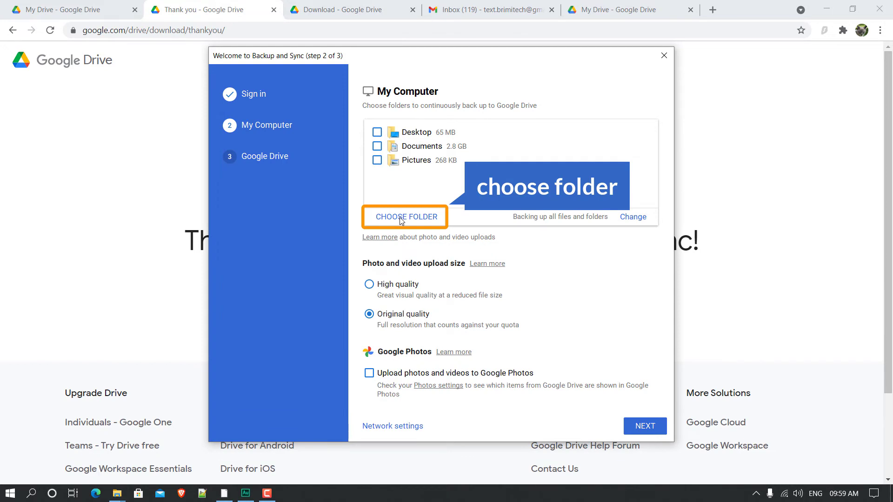
{"action": "left_click", "coordinate": [401, 221]}
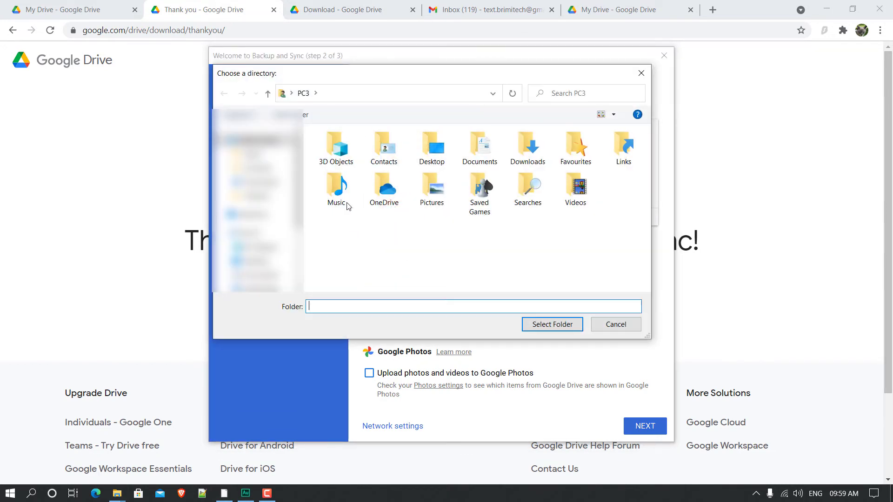
Step: Browse to the Desktop and open the GD Test folder in the directory chooser
{"action": "left_click", "coordinate": [259, 260]}
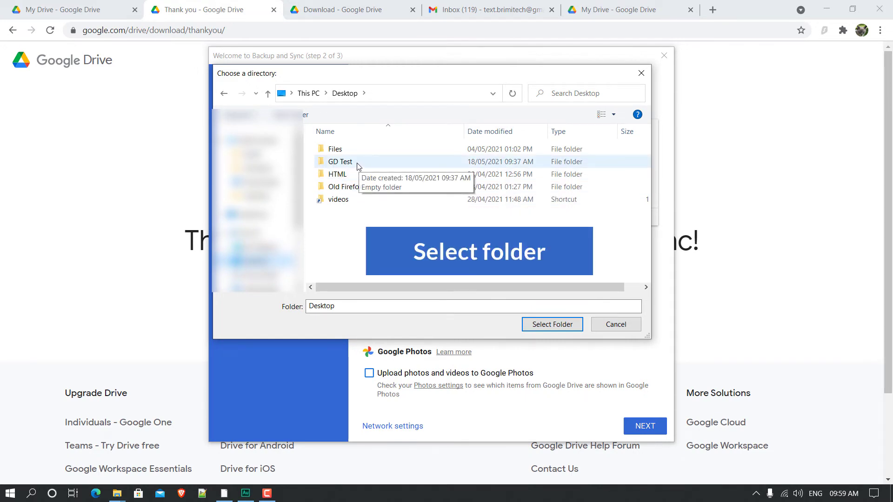
{"action": "double_click", "coordinate": [356, 163]}
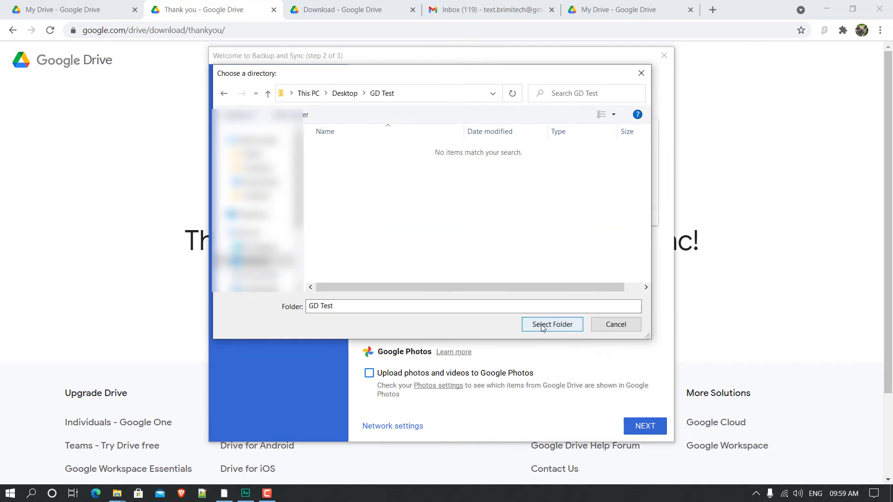
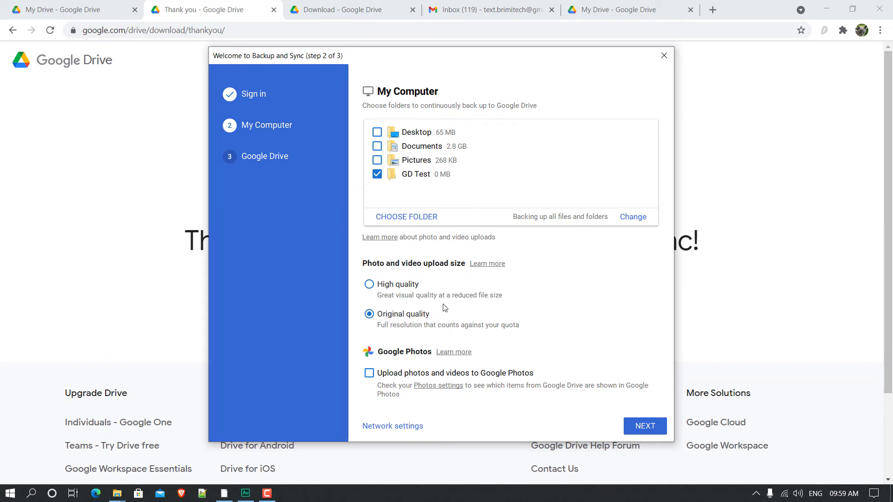
Step: Try High quality, settle on Original quality for the GD Test backup, and continue to step 3
{"action": "left_click", "coordinate": [369, 285]}
{"action": "left_click", "coordinate": [368, 316]}
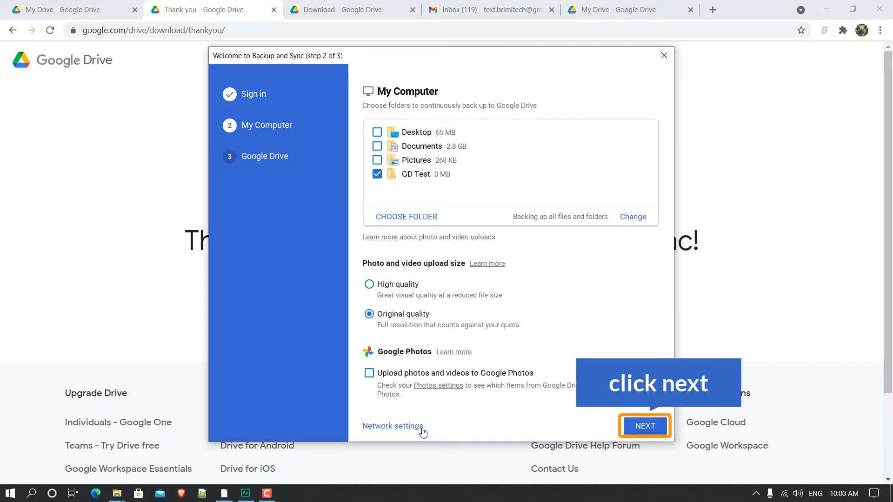
{"action": "left_click", "coordinate": [645, 426]}
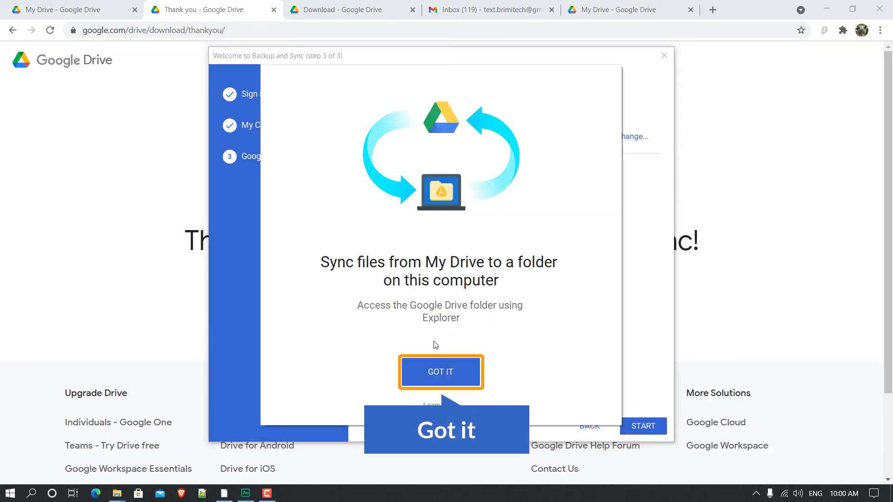
Step: Dismiss the sync intro card and open the chooser for a new folder location
{"action": "left_click", "coordinate": [449, 379]}
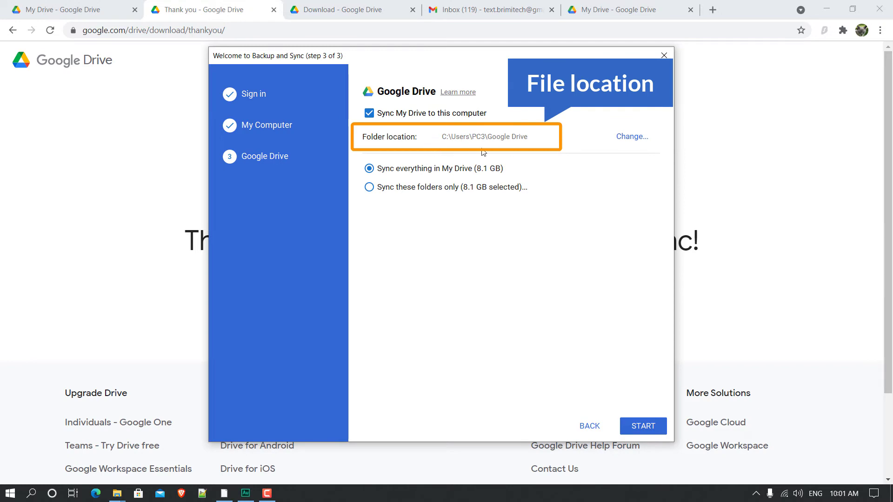
{"action": "left_click", "coordinate": [631, 137]}
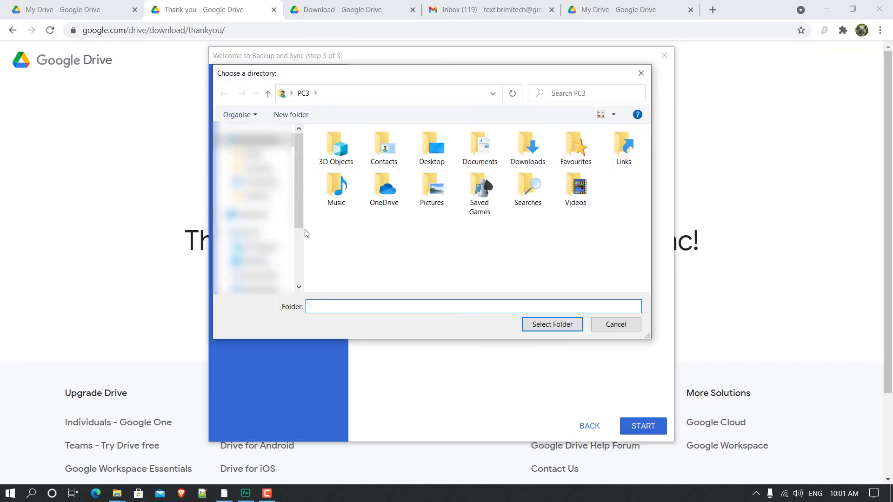
Step: Create a 'GD Sync' folder in Downloads and select it as the My Drive sync location
{"action": "left_click", "coordinate": [258, 181]}
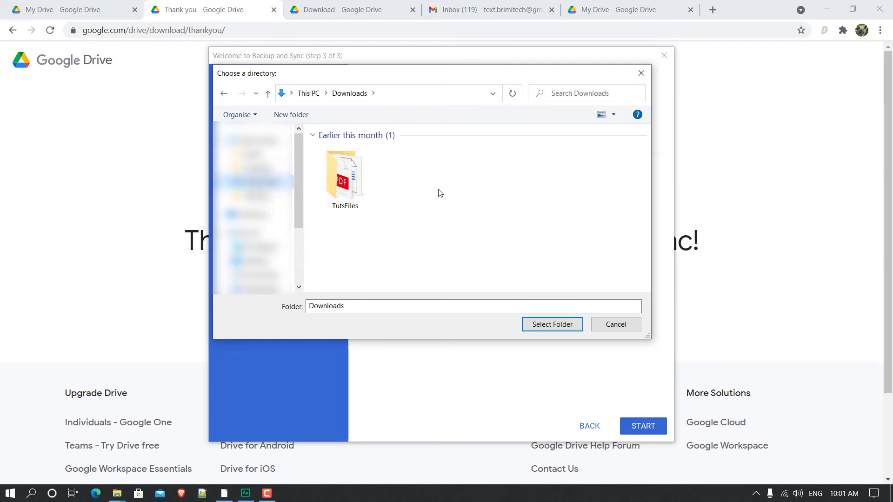
{"action": "right_click", "coordinate": [459, 176]}
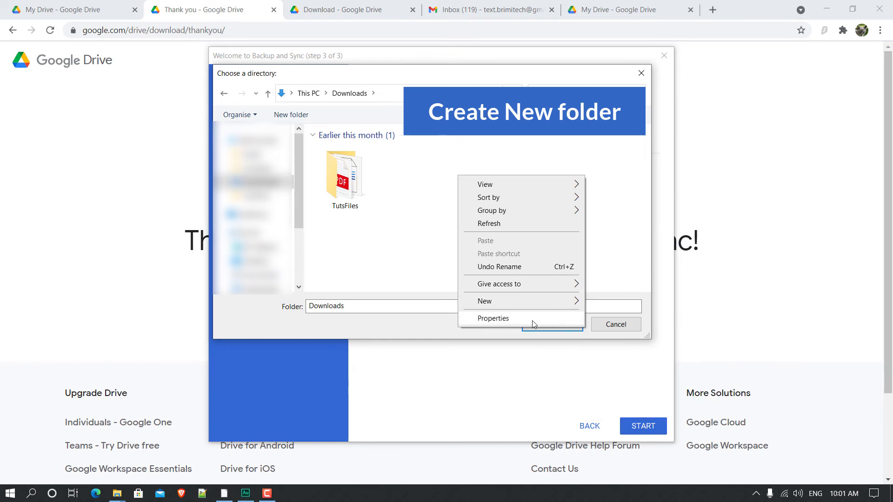
{"action": "mouse_move", "coordinate": [548, 306]}
{"action": "left_click", "coordinate": [616, 302]}
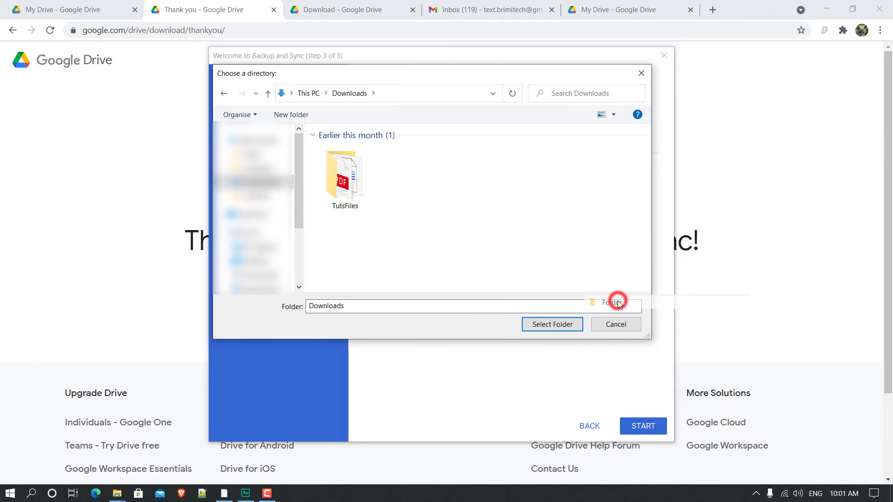
{"action": "type", "text": "GD"}
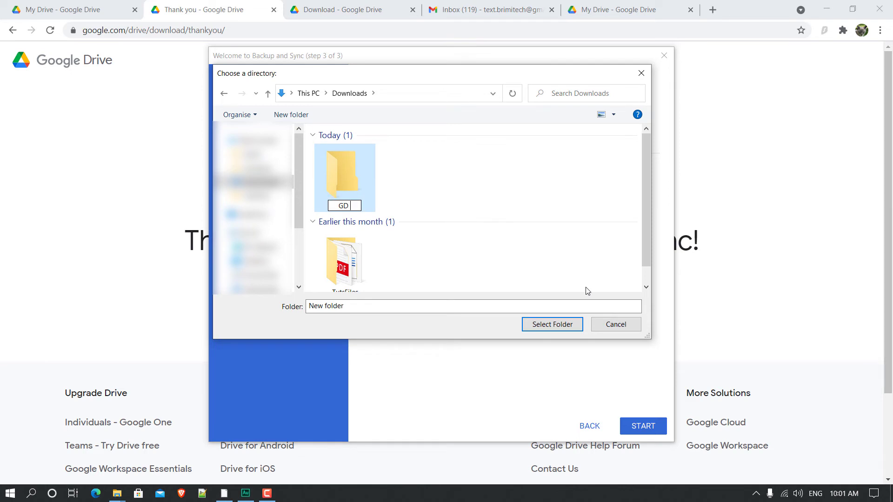
{"action": "type", "text": " Sync"}
{"action": "left_click", "coordinate": [462, 177]}
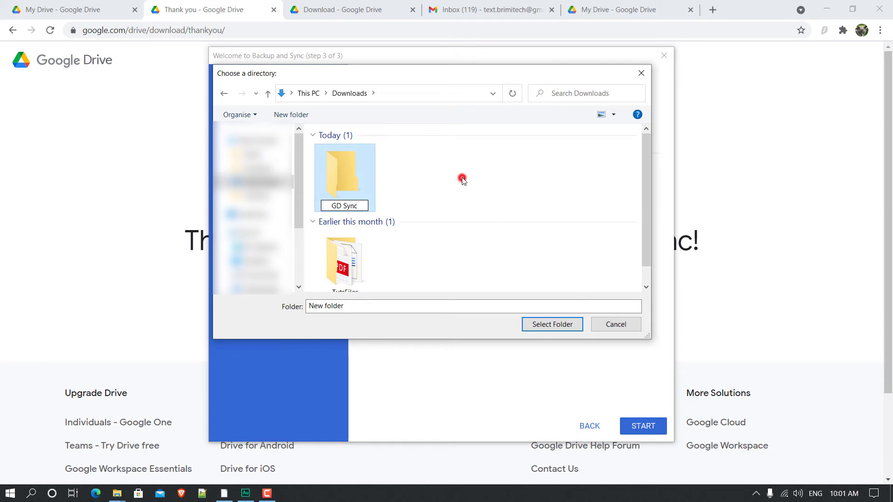
{"action": "double_click", "coordinate": [330, 183]}
{"action": "left_click", "coordinate": [553, 325]}
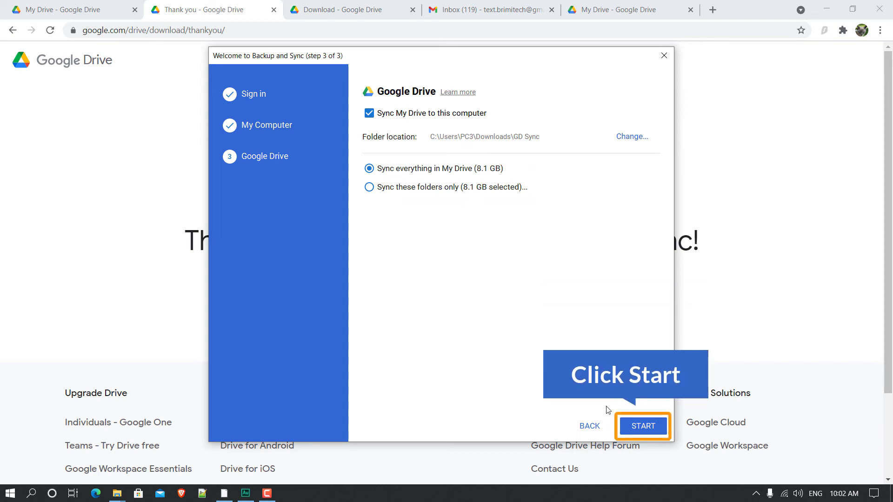
Step: Start syncing My Drive into GD Sync, then minimise Explorer and Chrome to reveal the desktop
{"action": "left_click", "coordinate": [643, 426]}
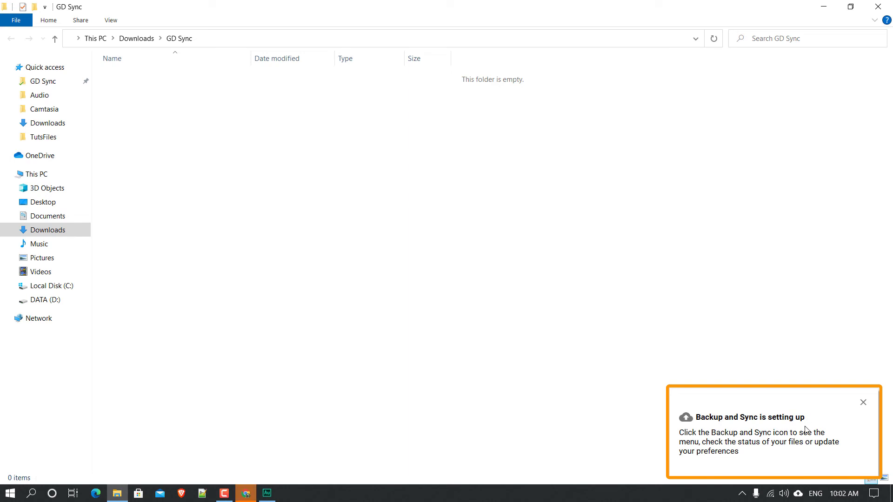
{"action": "left_click", "coordinate": [824, 6]}
{"action": "left_click", "coordinate": [827, 7]}
{"action": "left_click", "coordinate": [744, 433]}
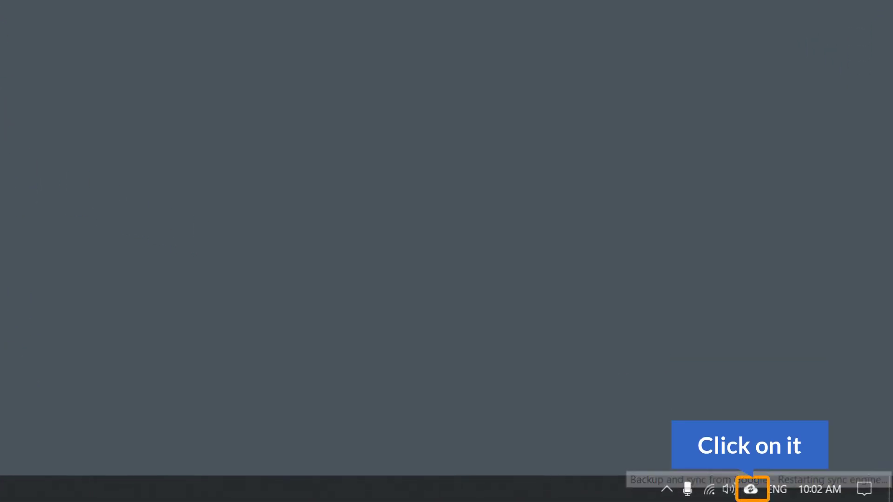
Step: From the tray status panel, dismiss the find-your-files suggestion with NOT NOW and pause syncing
{"action": "left_click", "coordinate": [749, 491]}
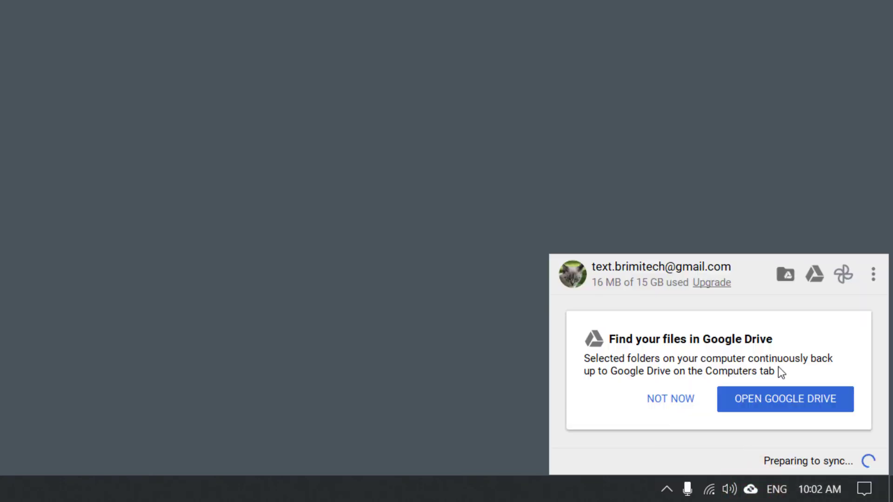
{"action": "left_click", "coordinate": [674, 401]}
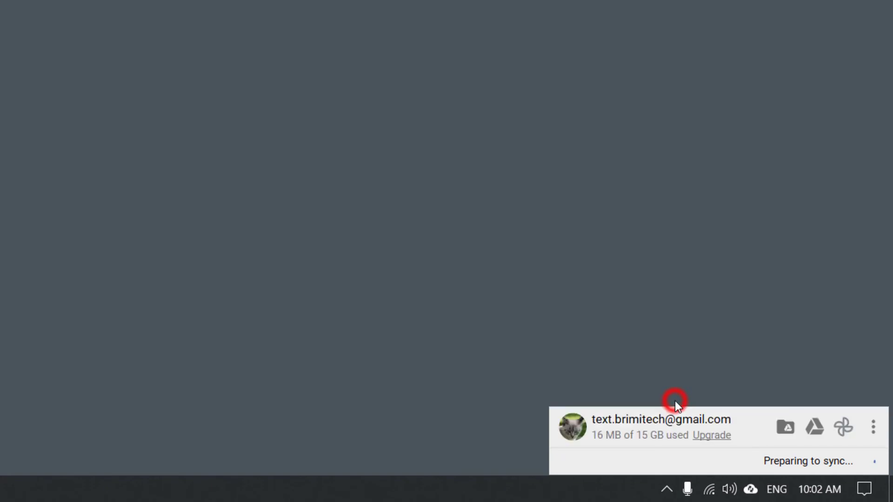
{"action": "left_click", "coordinate": [873, 426]}
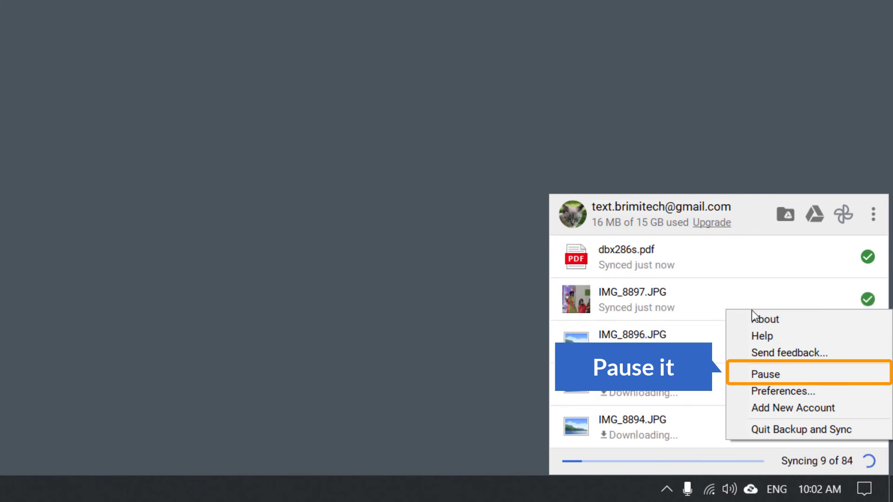
{"action": "left_click", "coordinate": [778, 375]}
Step: Open Backup and Sync Preferences from the status panel's three-dot menu
{"action": "left_click", "coordinate": [750, 489]}
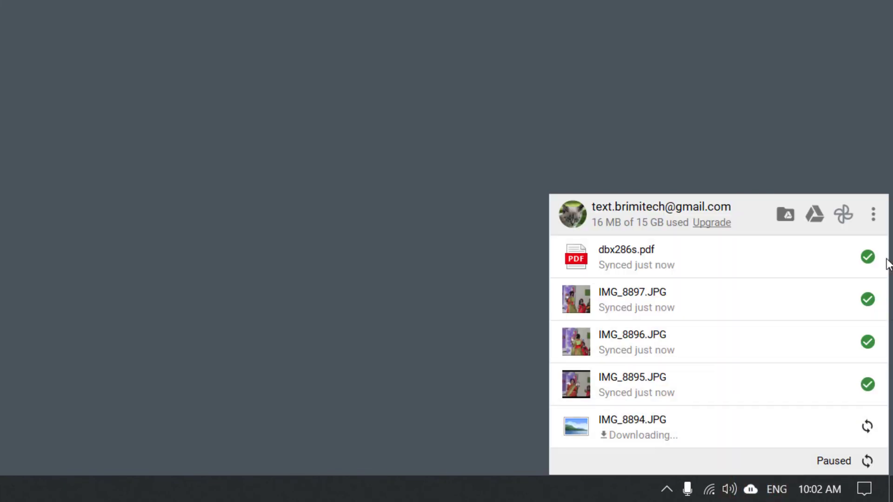
{"action": "left_click", "coordinate": [873, 214]}
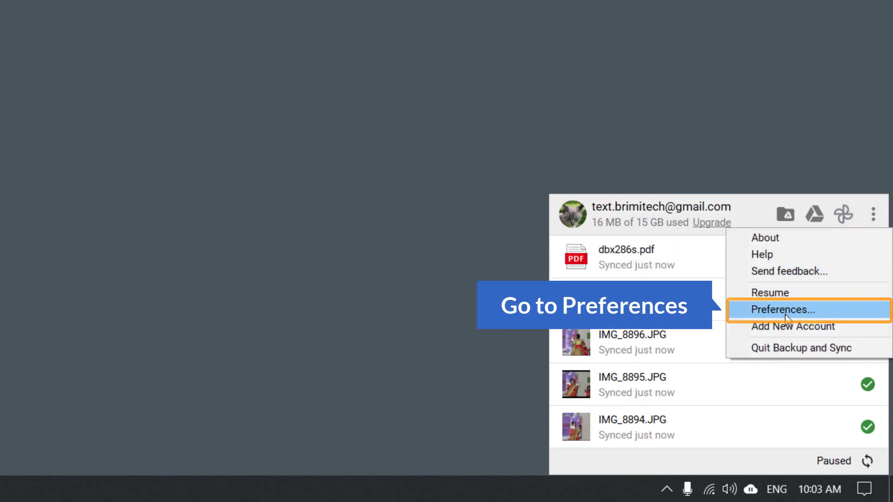
{"action": "left_click", "coordinate": [786, 318]}
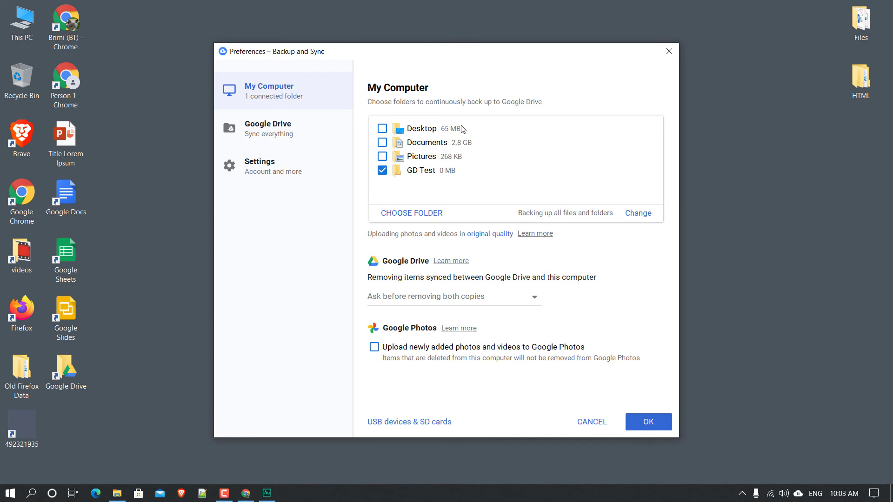
Step: Review the Google Drive and Settings pages, close Preferences with OK, and open GD Test
{"action": "left_click", "coordinate": [269, 131]}
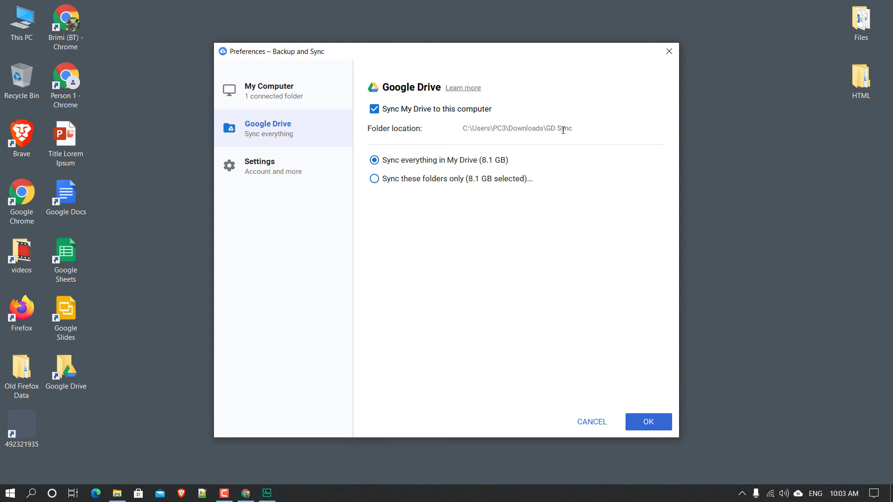
{"action": "left_click", "coordinate": [265, 172]}
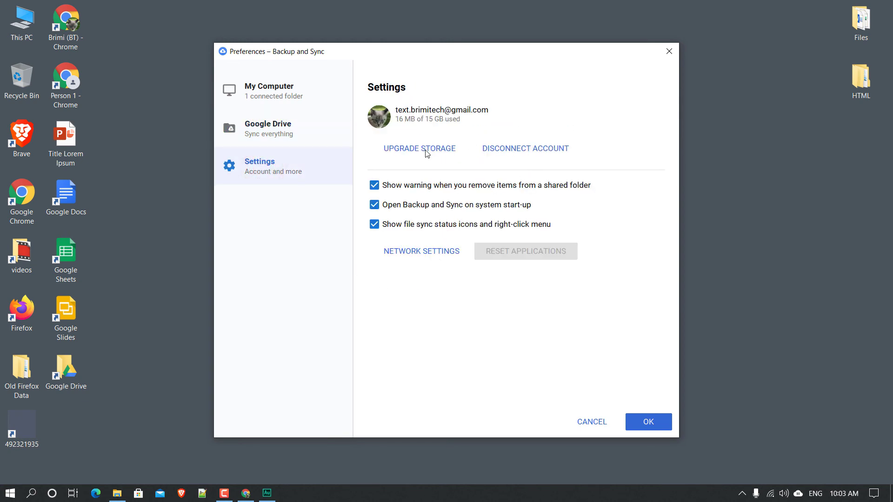
{"action": "left_click", "coordinate": [649, 426]}
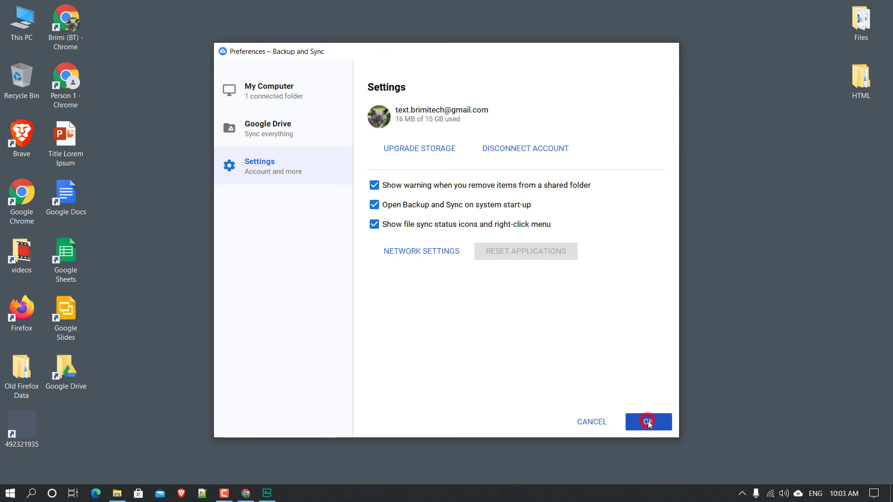
{"action": "double_click", "coordinate": [253, 251]}
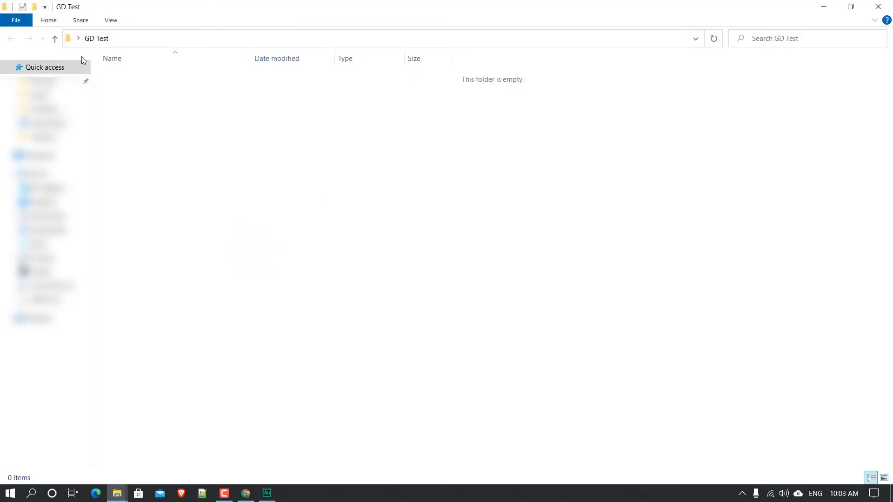
Step: Open Downloads > GD Sync showing seven synced items, then show My Drive in Chrome
{"action": "left_click", "coordinate": [51, 229]}
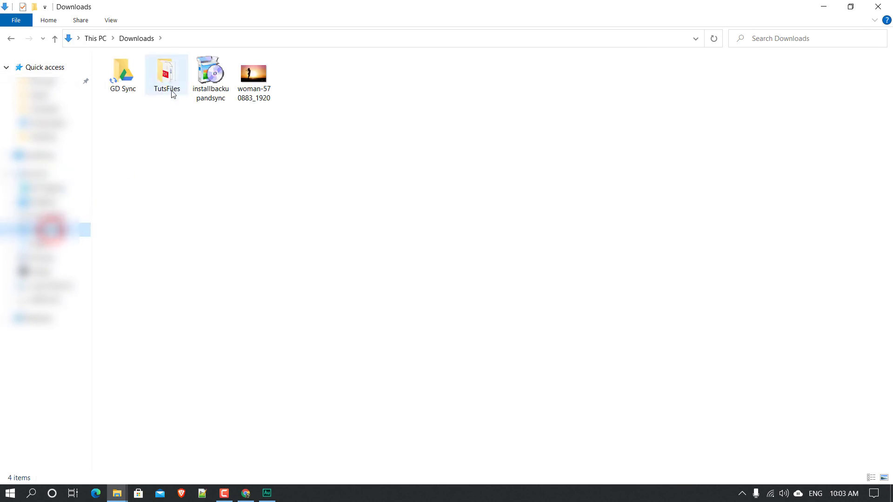
{"action": "double_click", "coordinate": [131, 73]}
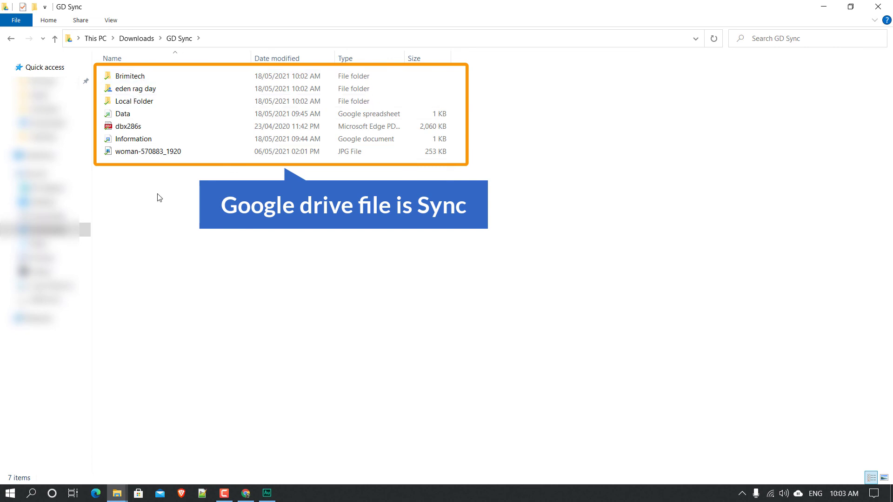
{"action": "left_click", "coordinate": [246, 494]}
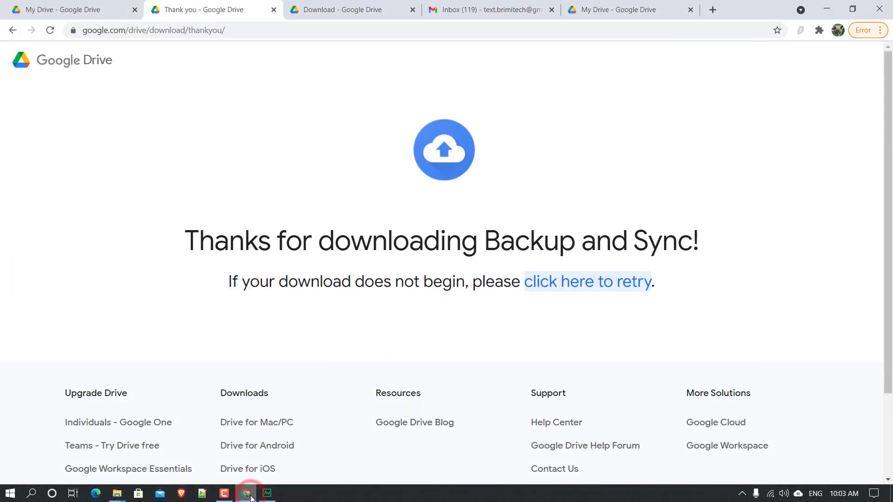
{"action": "left_click", "coordinate": [79, 5]}
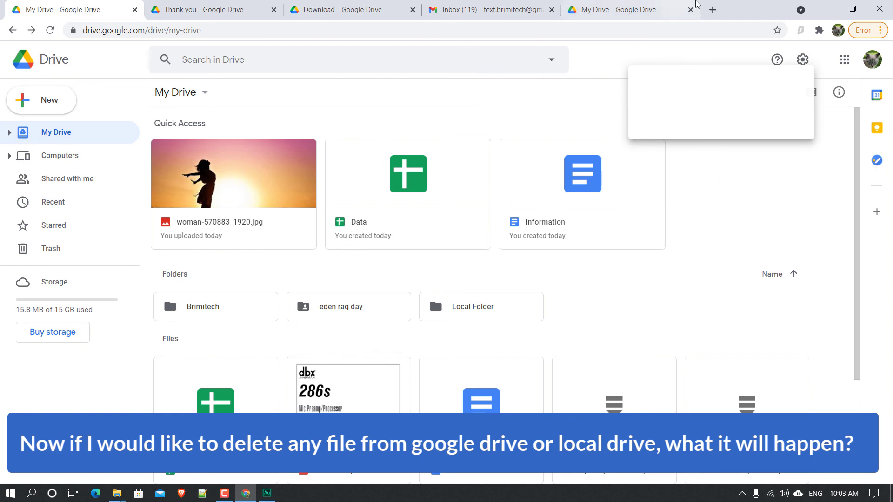
Step: Minimise Chrome and choose Resume in the Backup and Sync tray panel's three-dot menu
{"action": "left_click", "coordinate": [826, 9]}
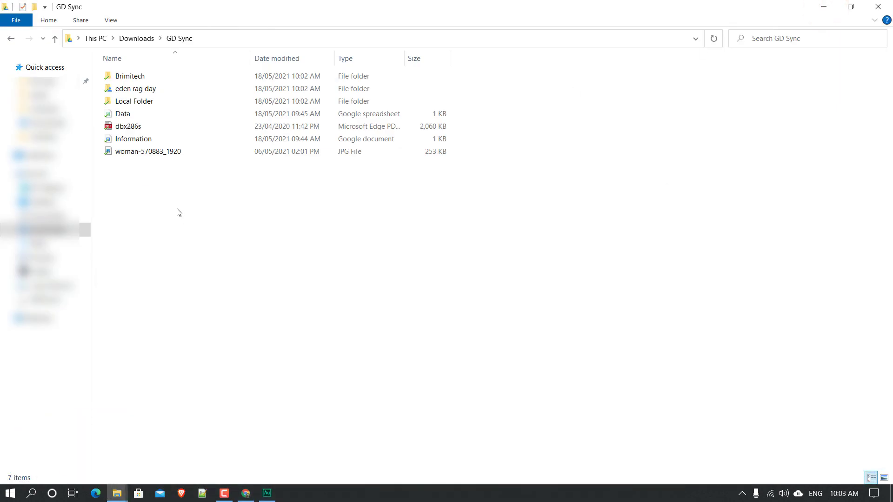
{"action": "left_click", "coordinate": [798, 493]}
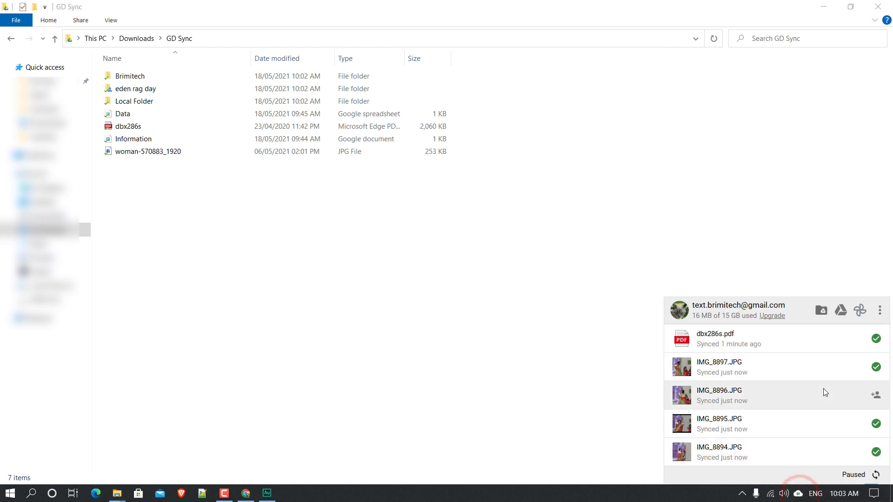
{"action": "left_click", "coordinate": [879, 310]}
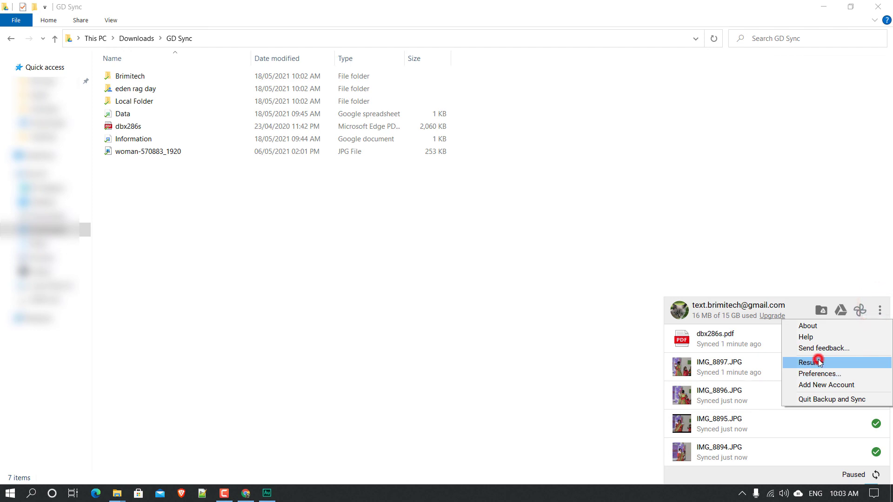
{"action": "left_click", "coordinate": [818, 363]}
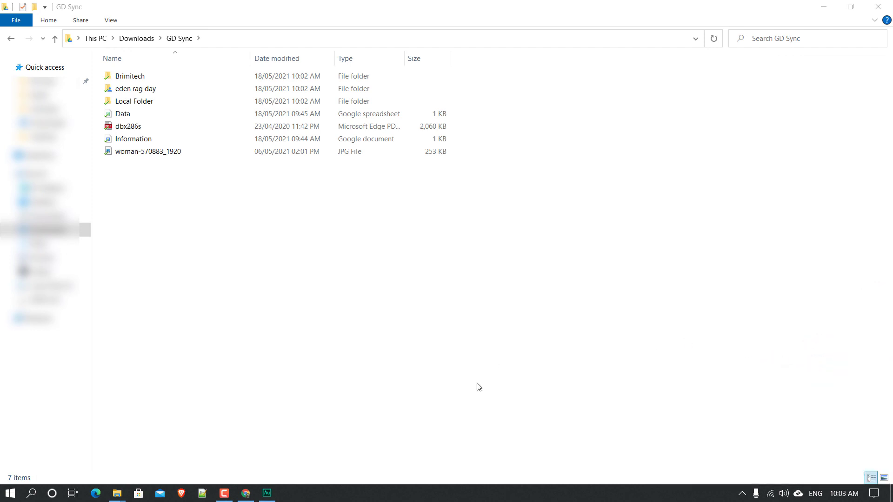
Step: Remove woman-570883_1920.jpg from My Drive, check the GD Sync folder, then return to Chrome
{"action": "left_click", "coordinate": [245, 493]}
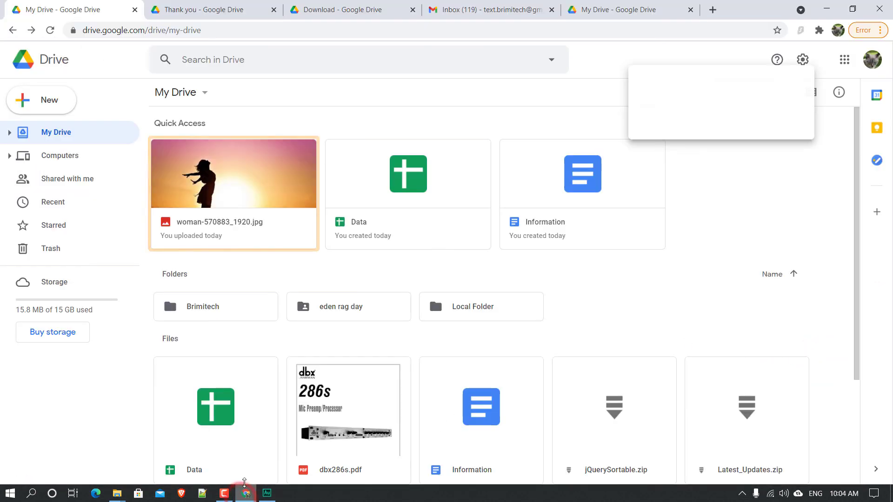
{"action": "right_click", "coordinate": [280, 189]}
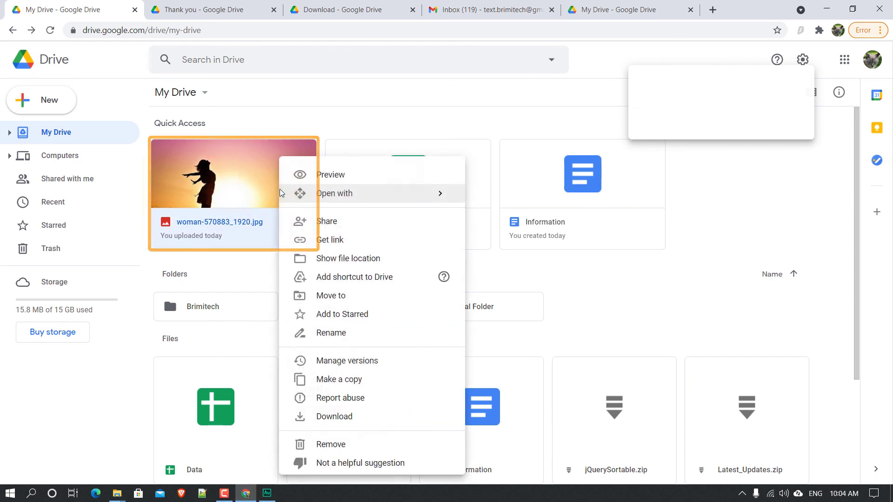
{"action": "left_click", "coordinate": [325, 445]}
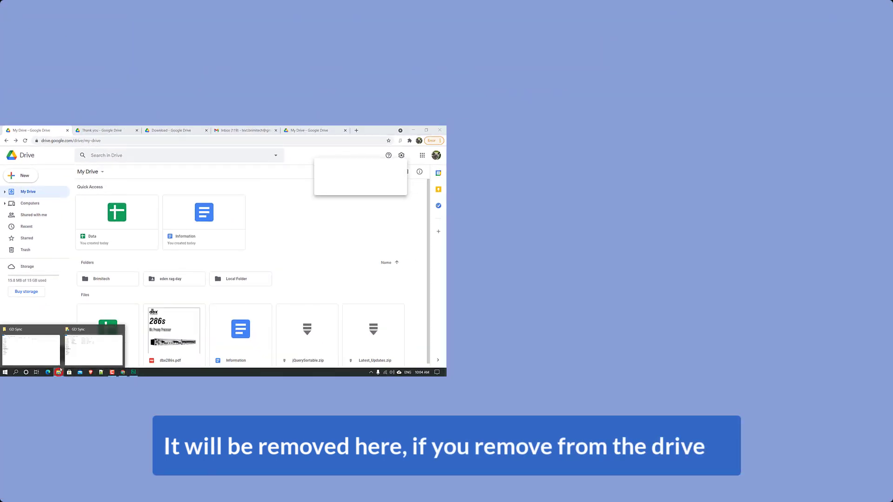
{"action": "left_click", "coordinate": [411, 130]}
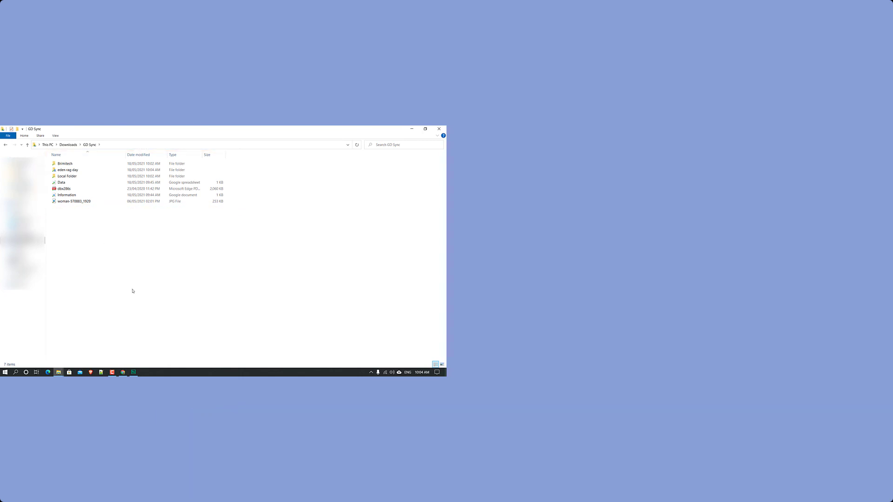
{"action": "left_click", "coordinate": [122, 372]}
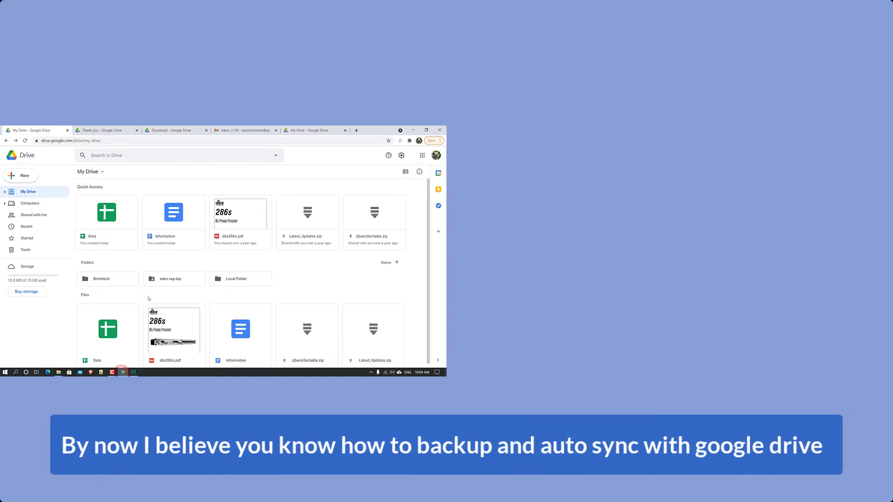